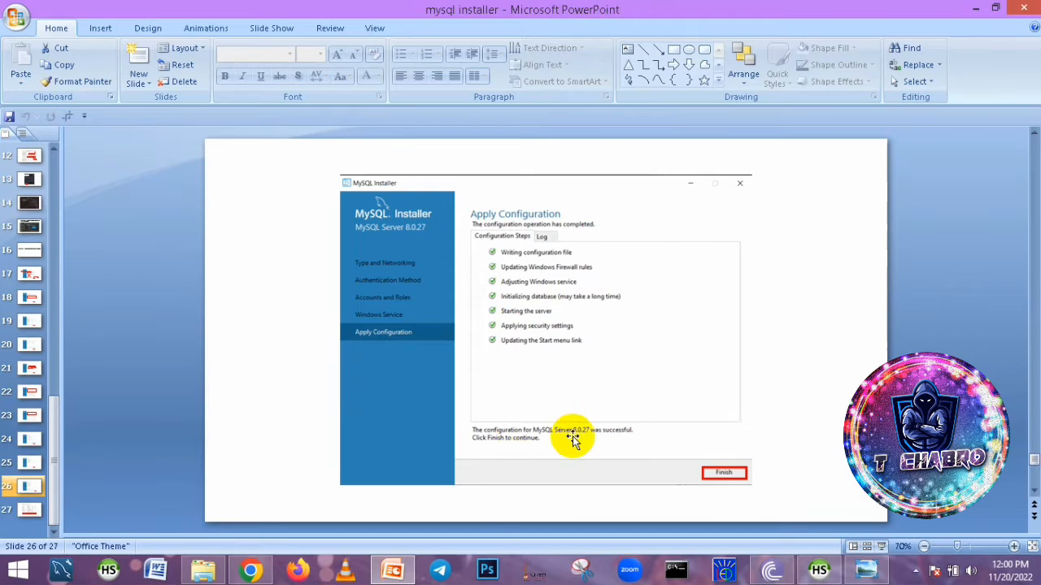
View the installer presentation's final slide showing the MySQL80 service, close the presentation and clear the desktop
click(28, 511)
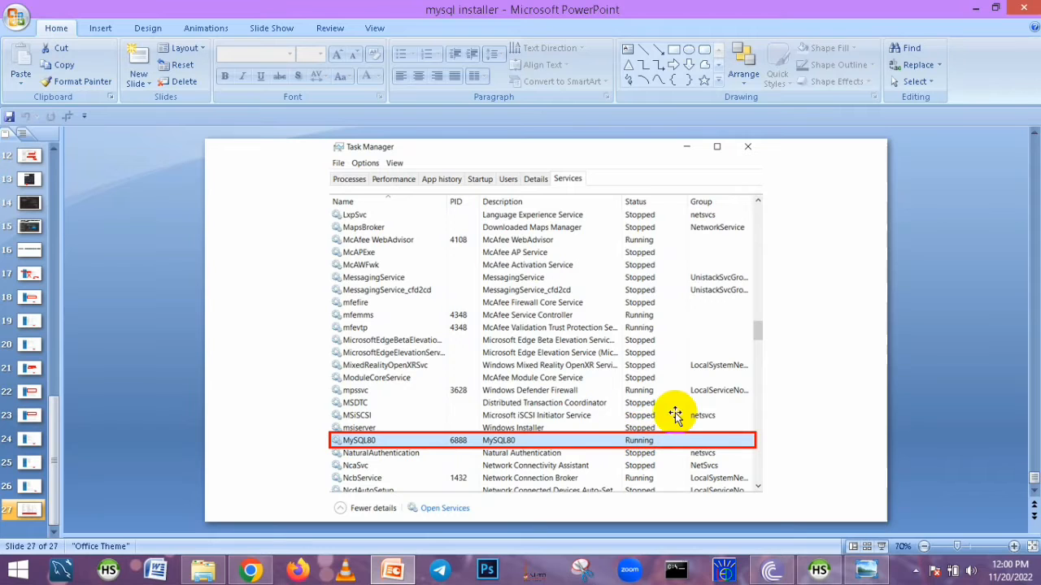
click(1022, 8)
right_click(210, 168)
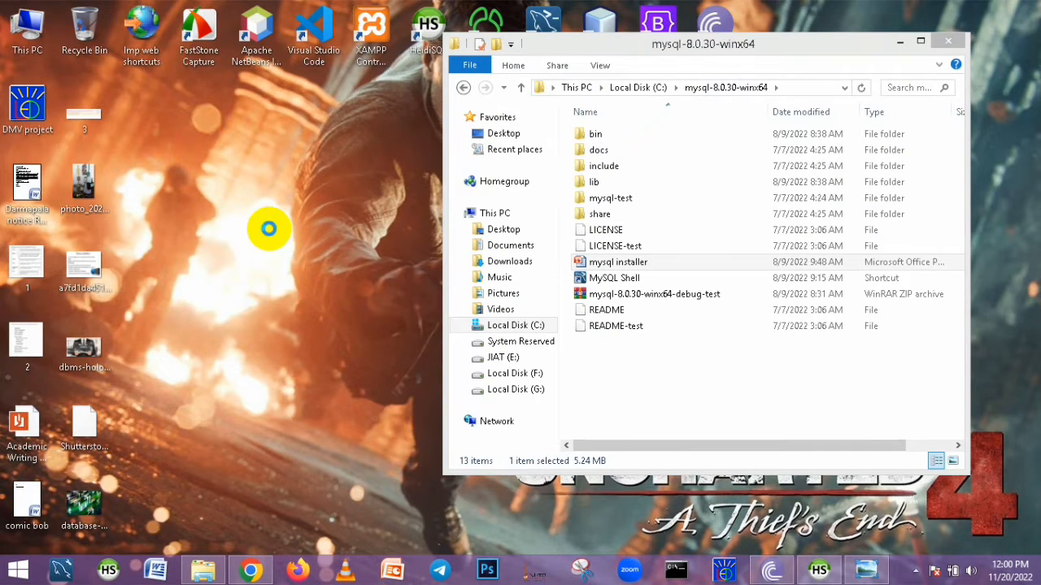
click(263, 213)
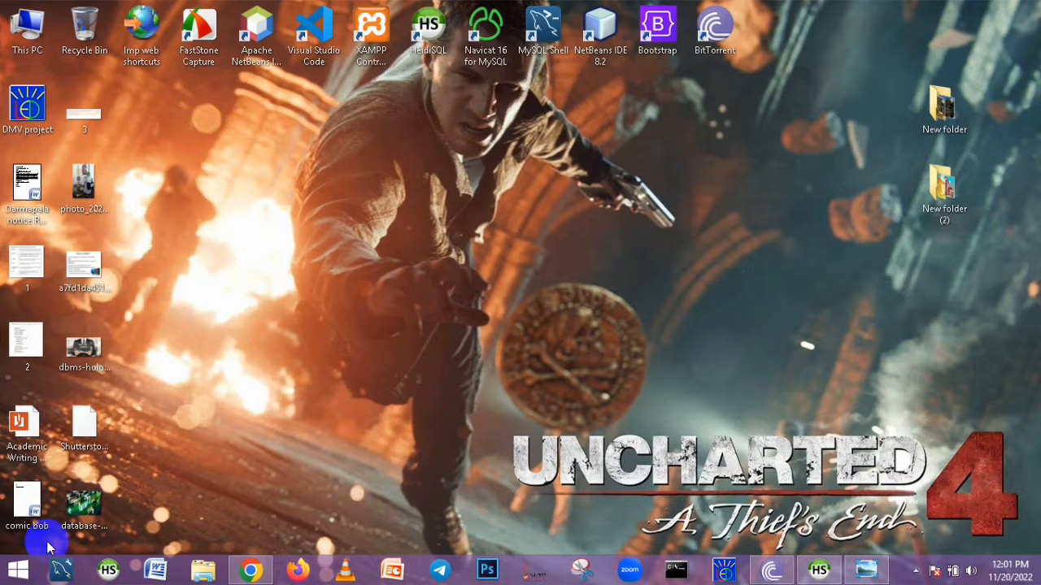
Switch to MySQL Workbench and inspect the new connection form and its password storage dialog, dismissing both without saving
click(55, 569)
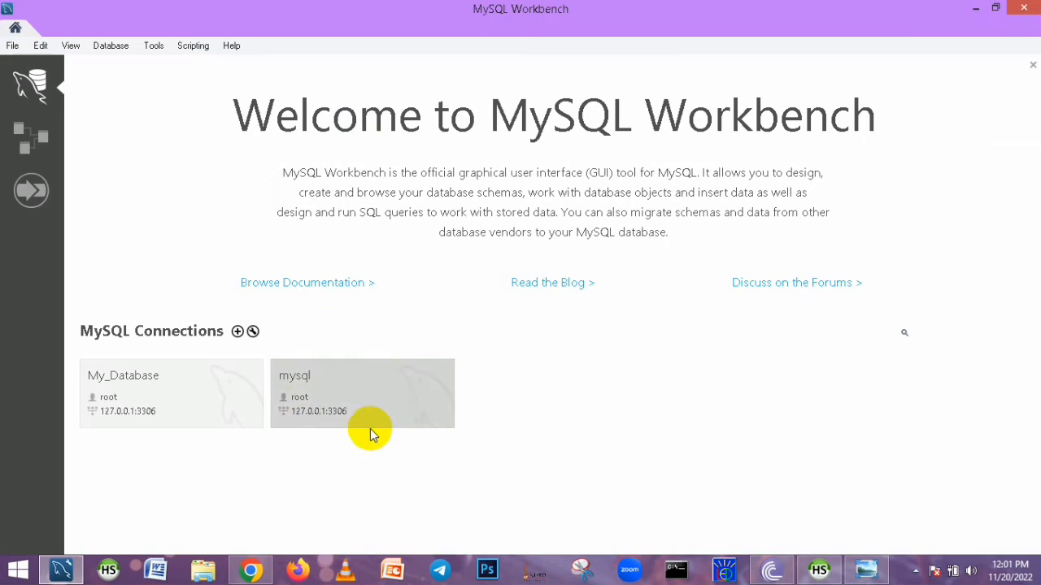
click(237, 332)
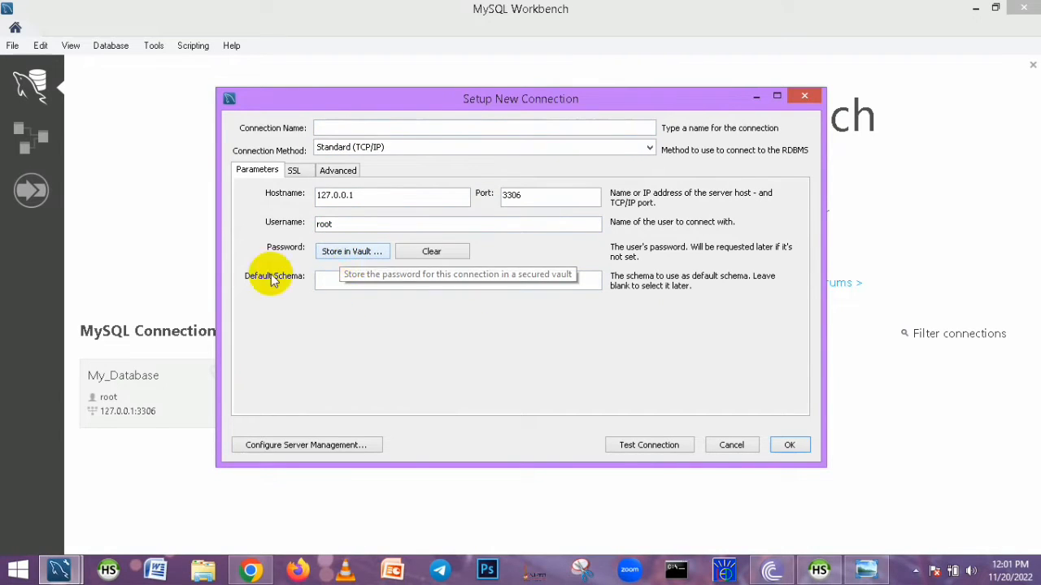
click(360, 254)
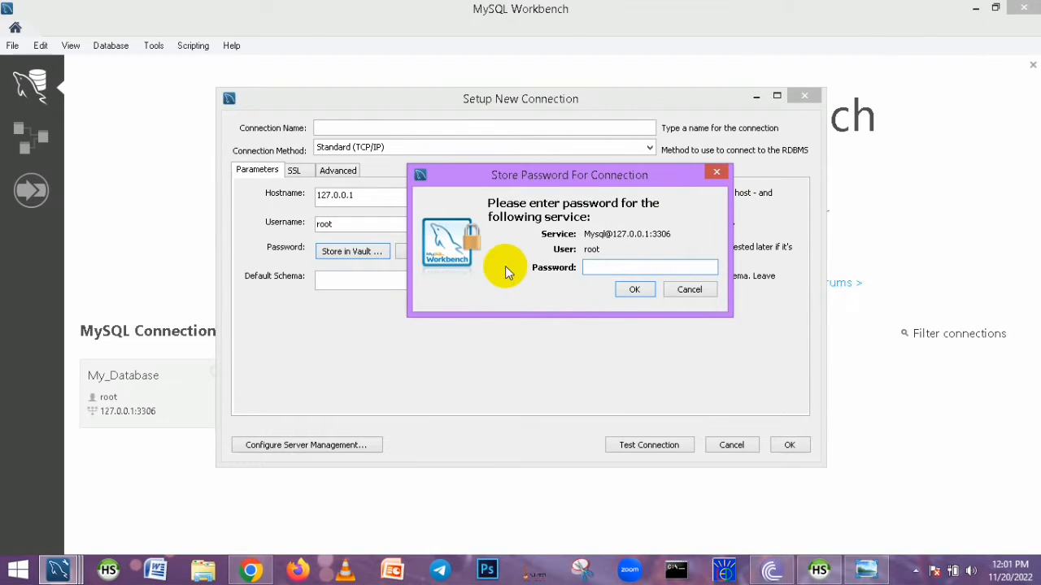
click(690, 290)
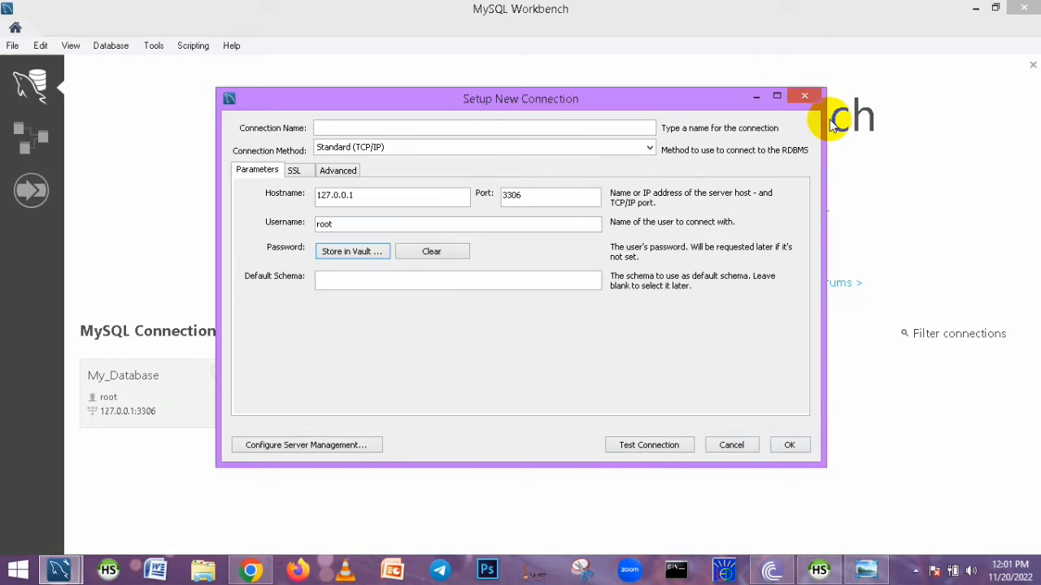
click(804, 96)
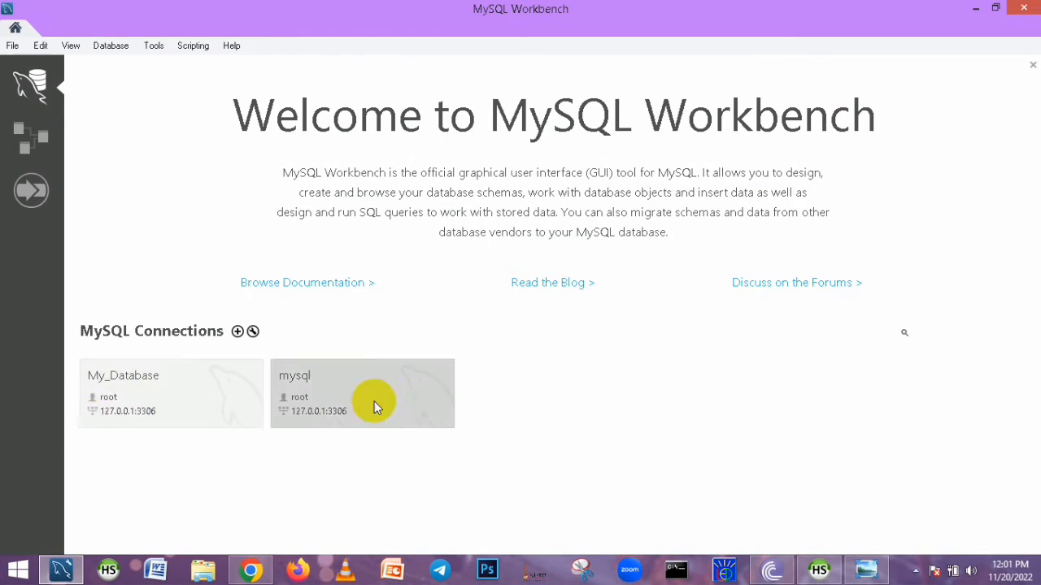
Open the My_Database connection in MySQL Workbench, examine its full schema list and close the program
click(150, 383)
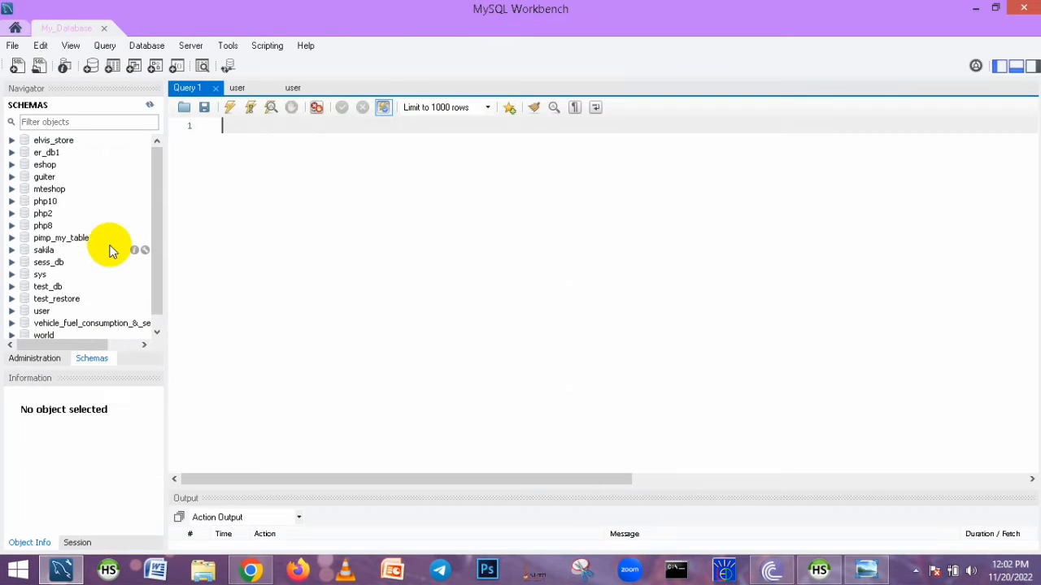
mouse_move(162, 290)
mouse_down()
mouse_move(163, 320)
mouse_move(171, 281)
mouse_up()
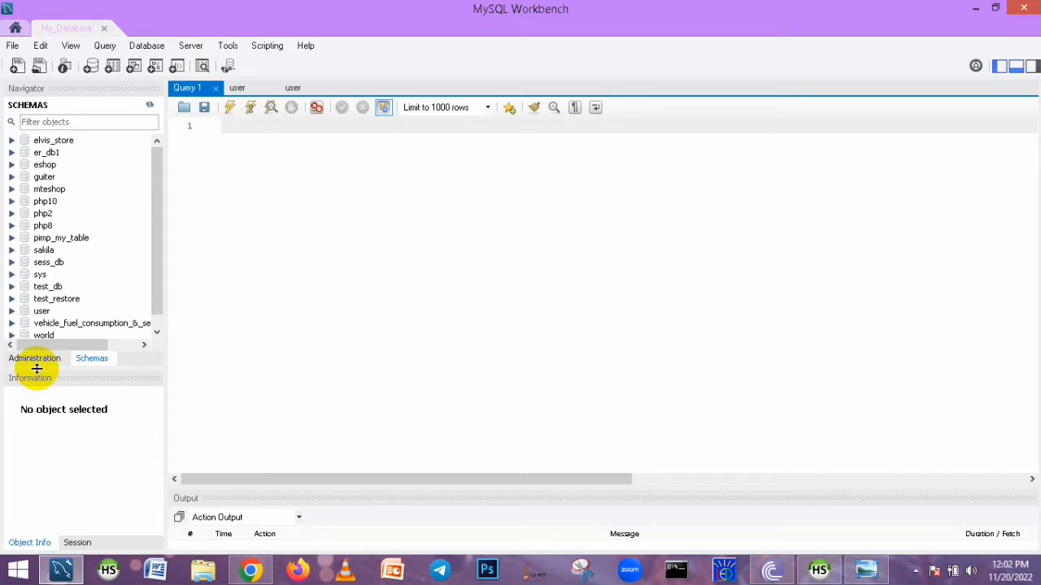
drag(37, 368, 28, 418)
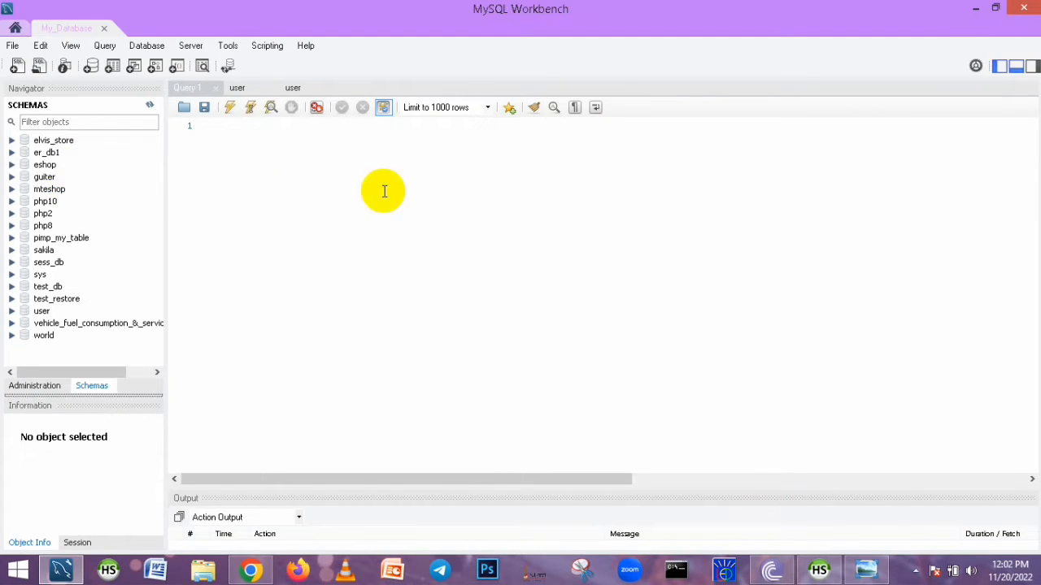
click(1035, 10)
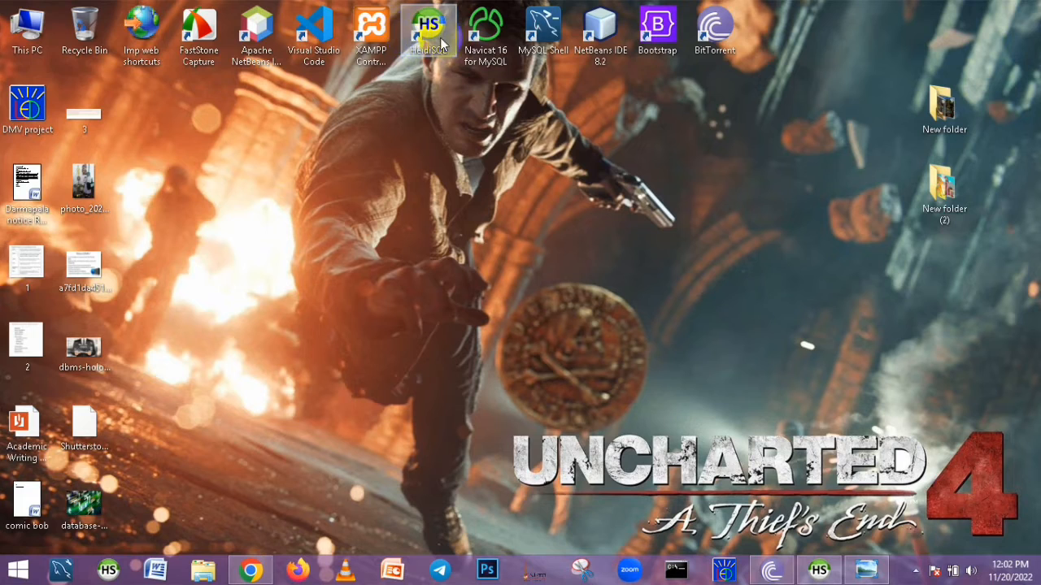
Launch Navicat 16 for MySQL, dismiss its trial reminder and What's New pages to view the main window, and close it
double_click(478, 57)
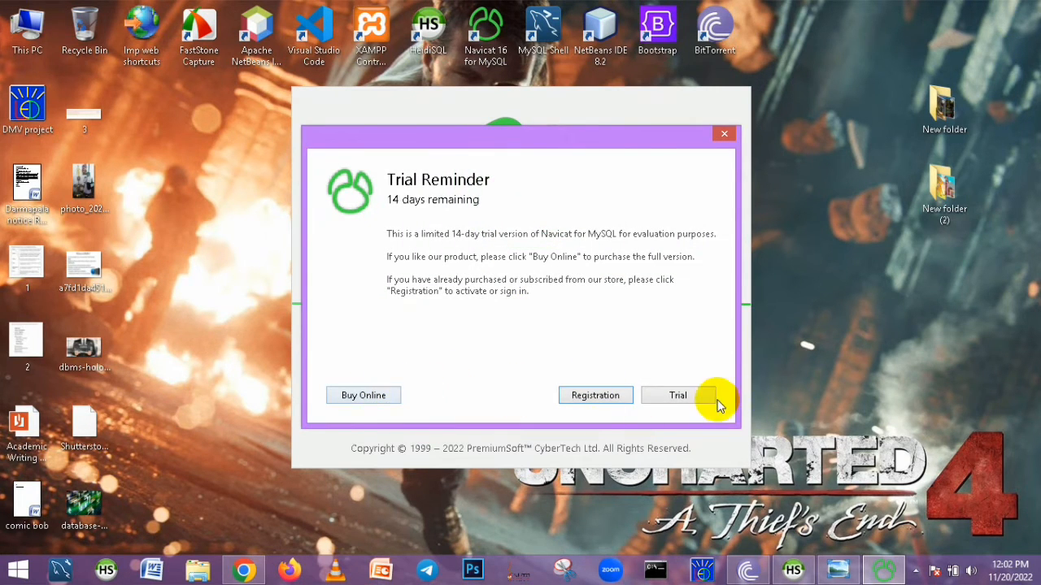
click(723, 135)
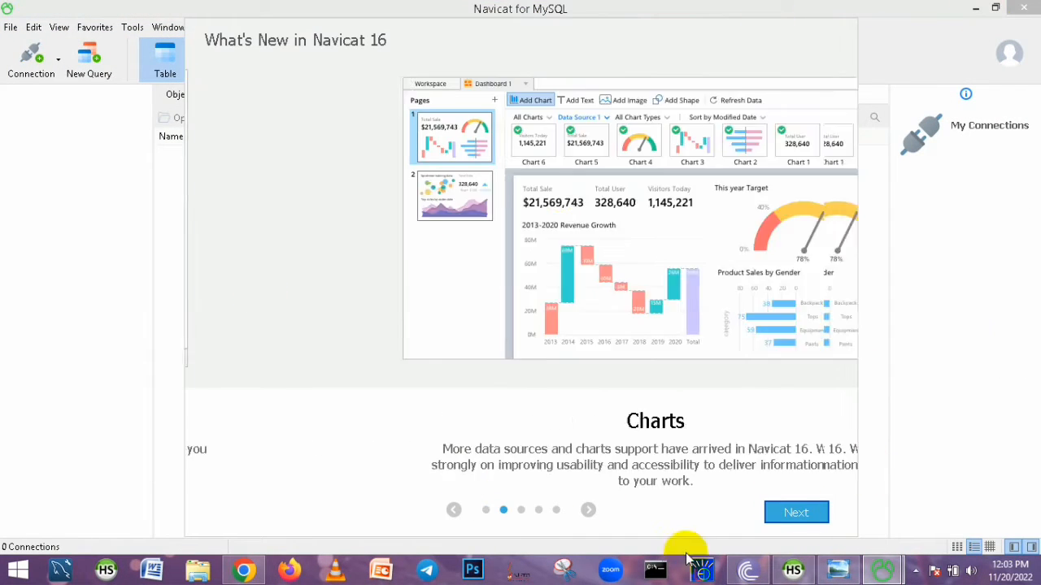
mouse_move(882, 569)
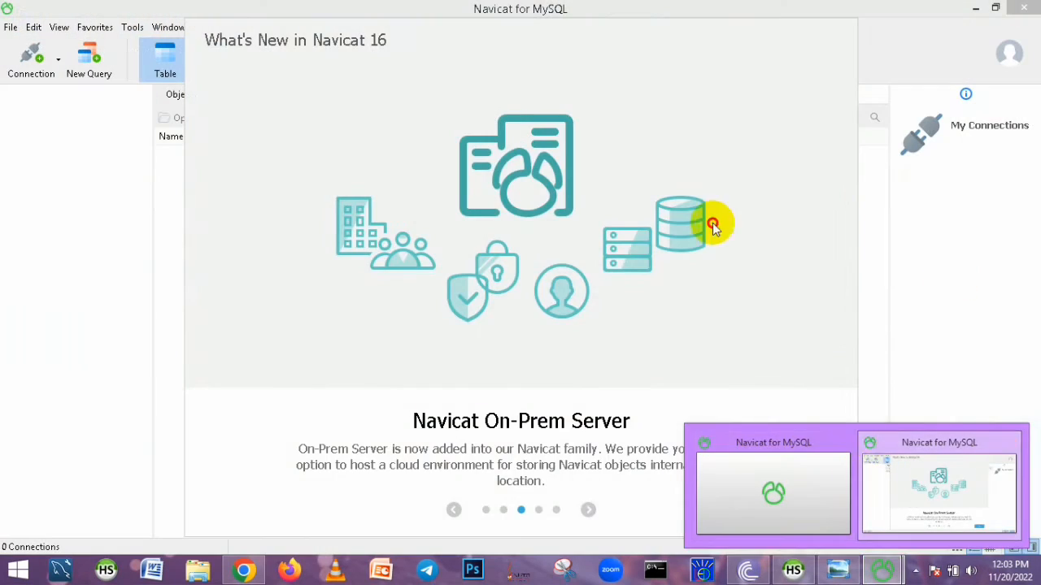
click(796, 519)
click(718, 510)
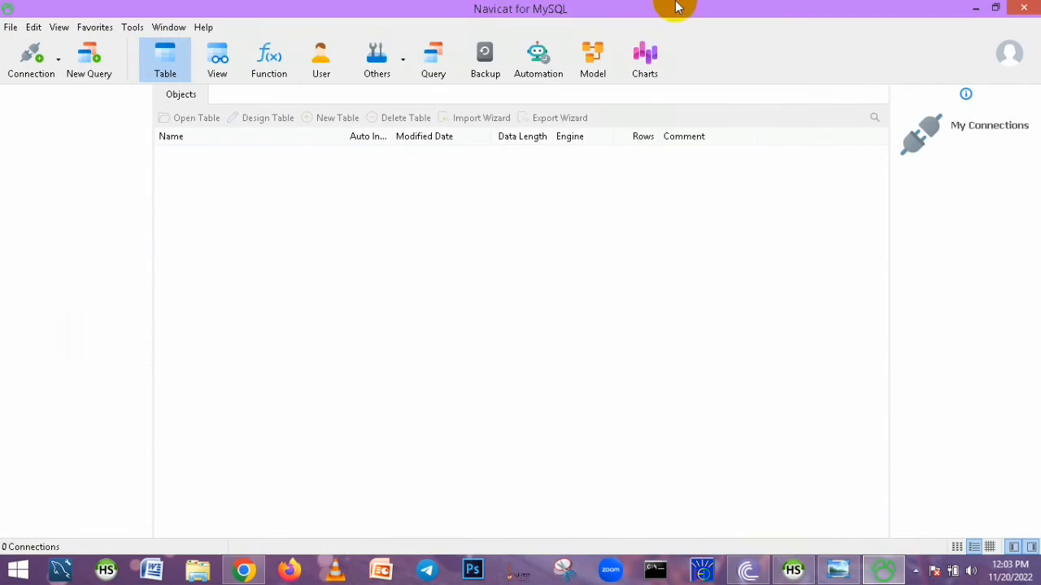
click(1024, 8)
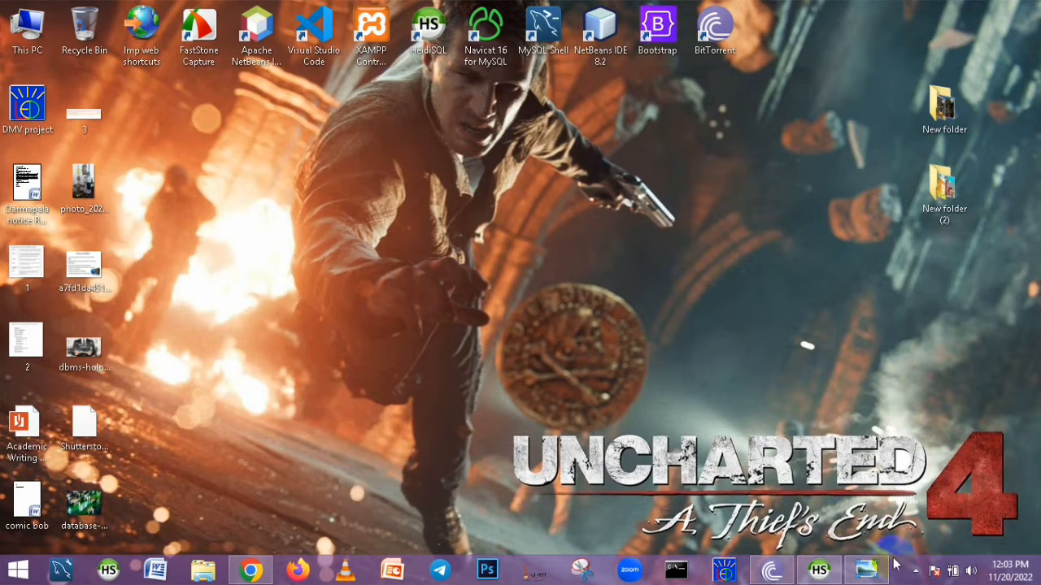
Switch to HeidiSQL to view the DBMS-lec session's database list, and minimize it
click(836, 574)
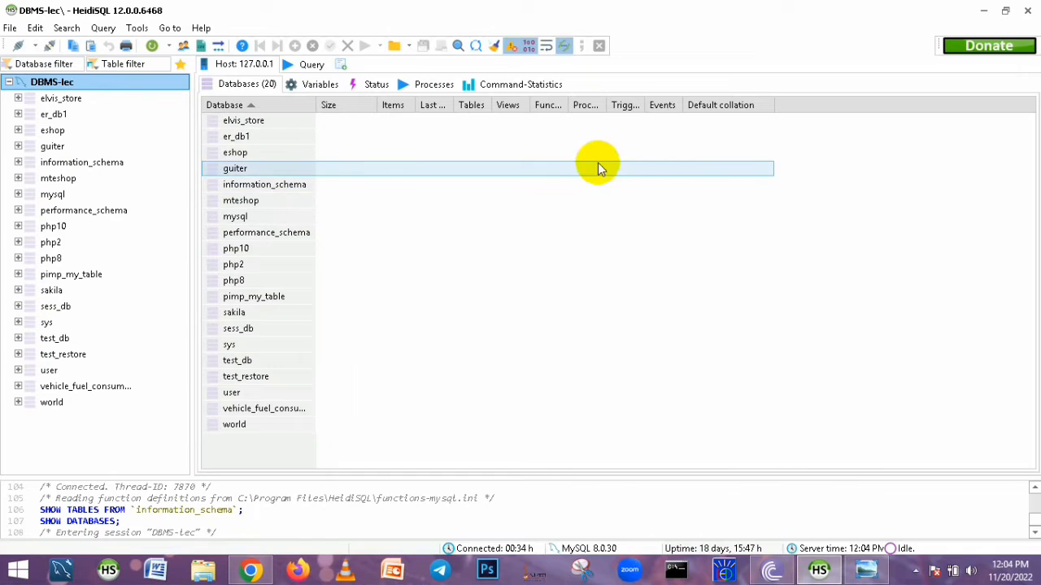
click(985, 11)
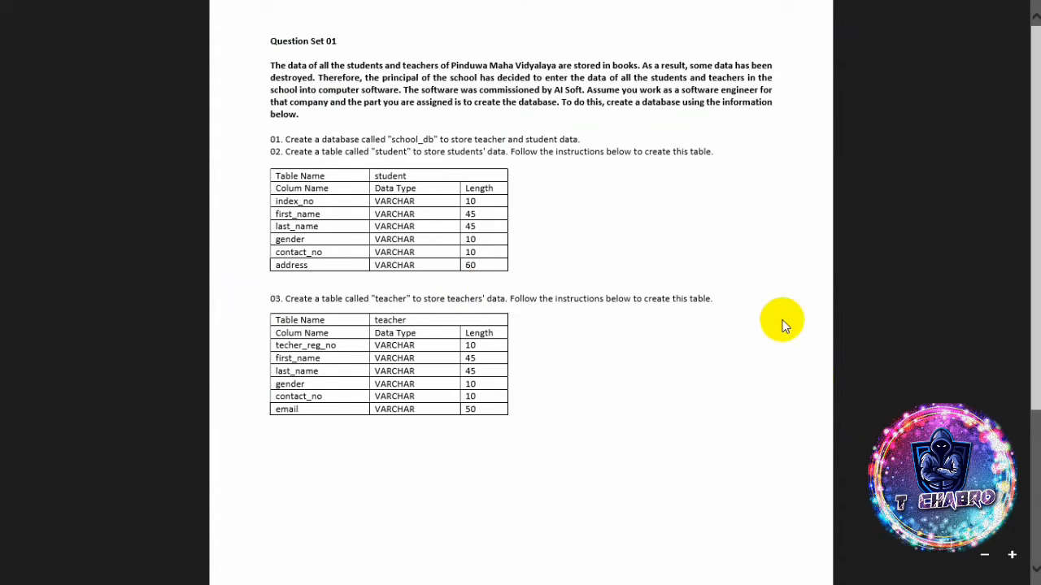
Read the enlarged Question Set 01 document for the database and table requirements, and return to a clear desktop
click(1013, 557)
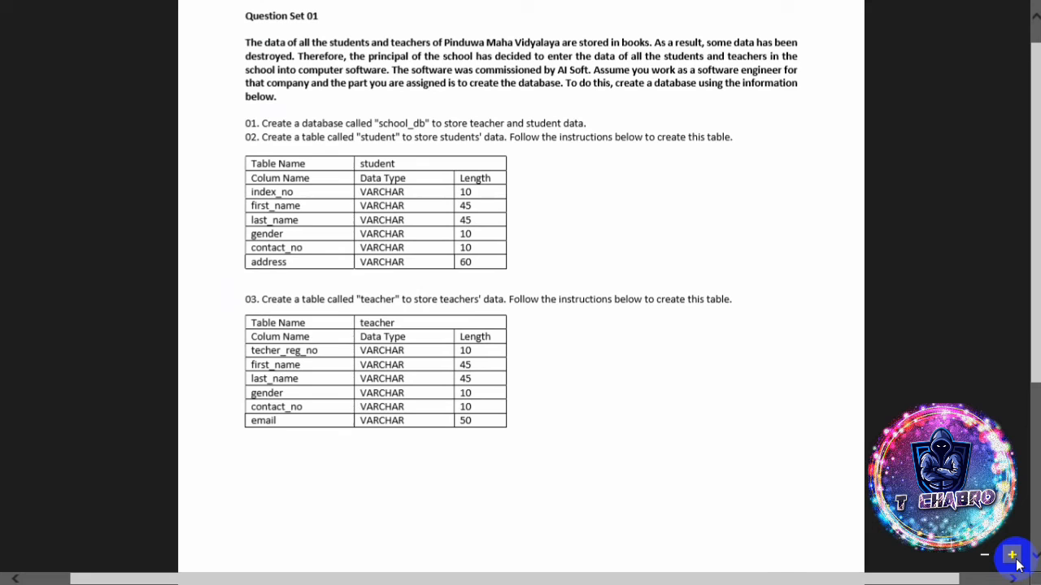
scroll(520, 293, up, 1)
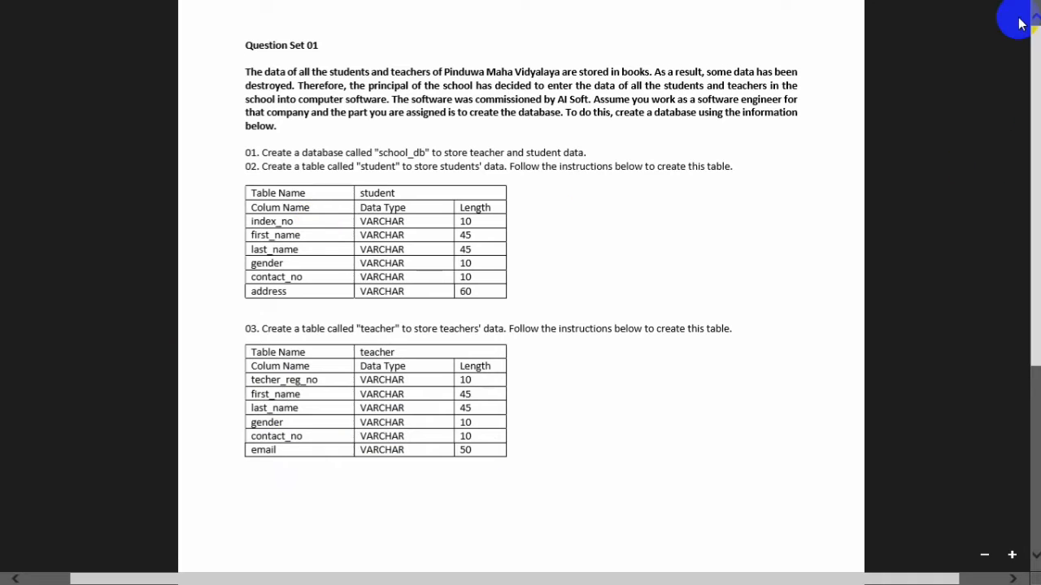
click(3, 581)
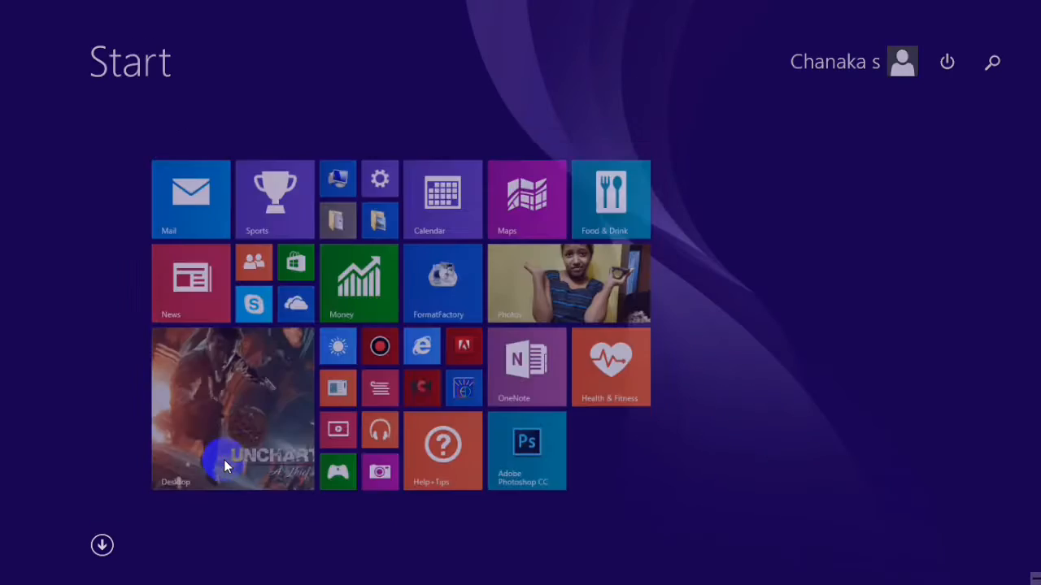
click(225, 466)
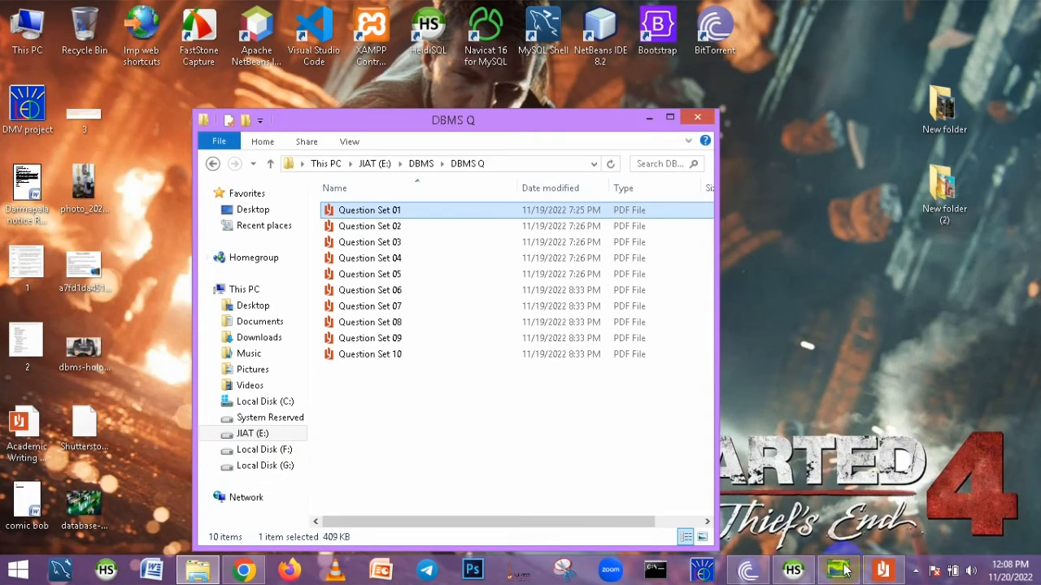
click(642, 114)
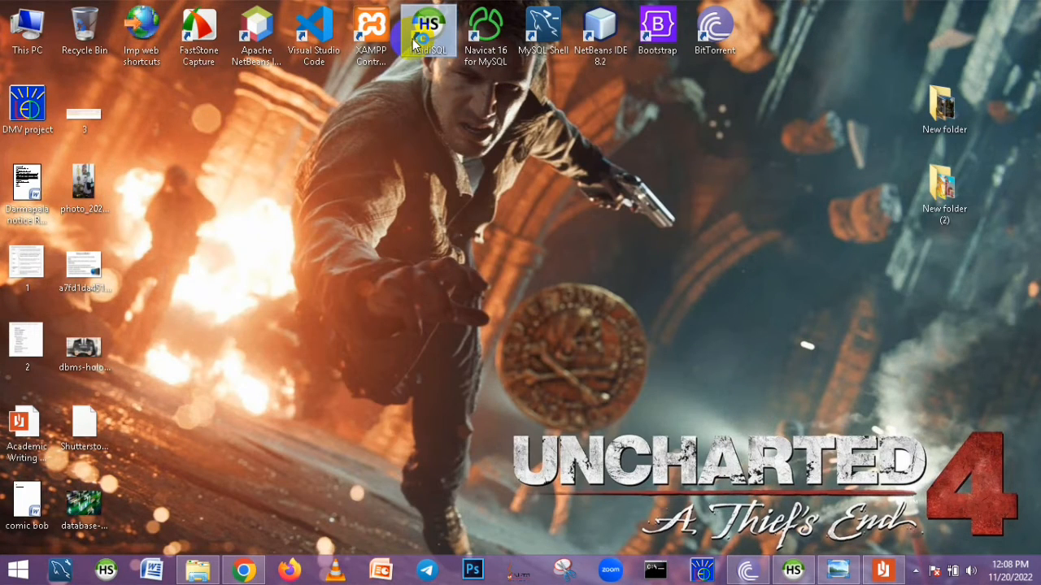
Launch HeidiSQL and connect to the DBMS-lec session as root by entering the account password
double_click(417, 41)
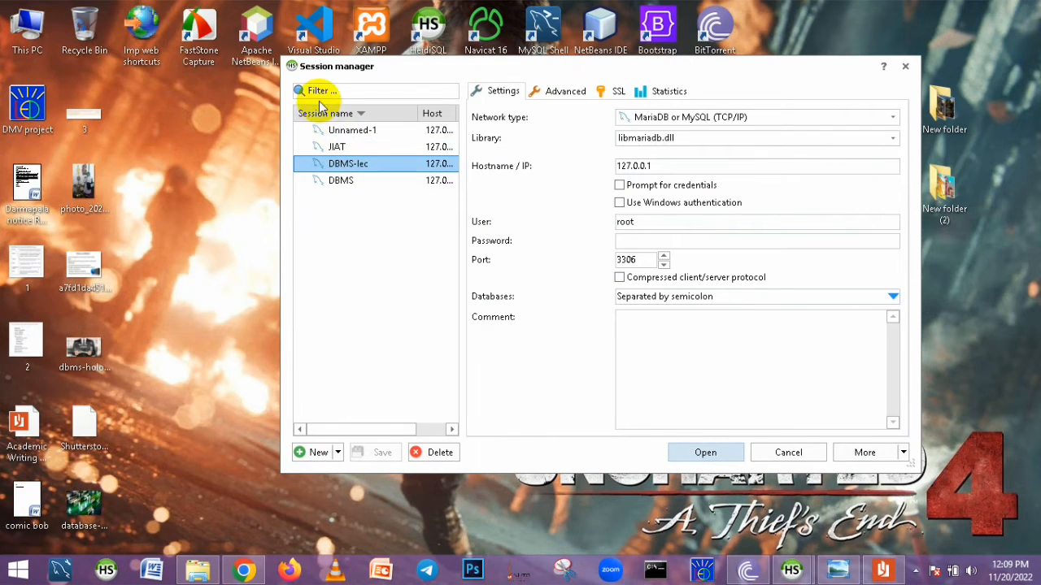
click(344, 147)
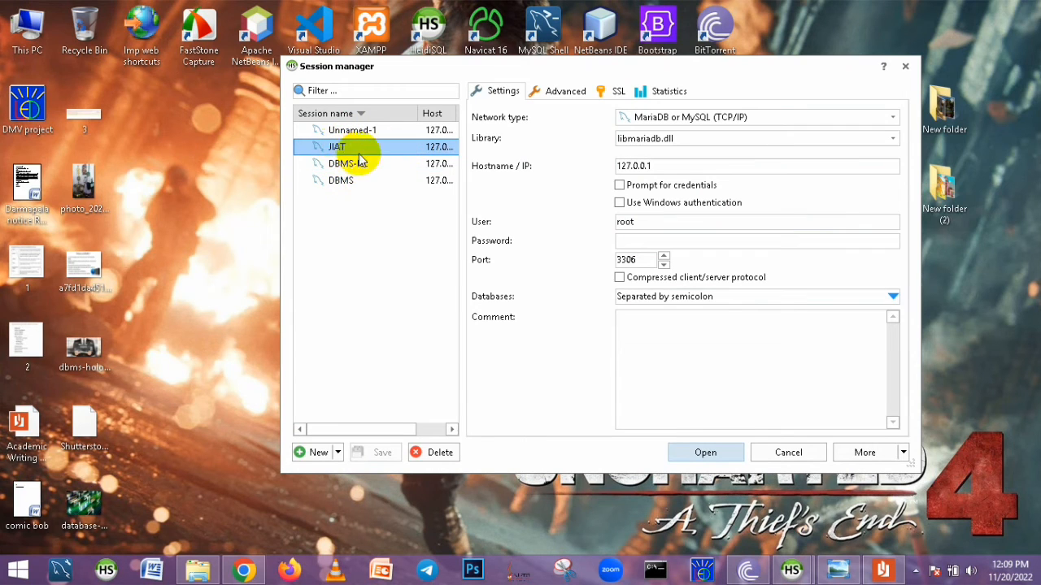
click(345, 165)
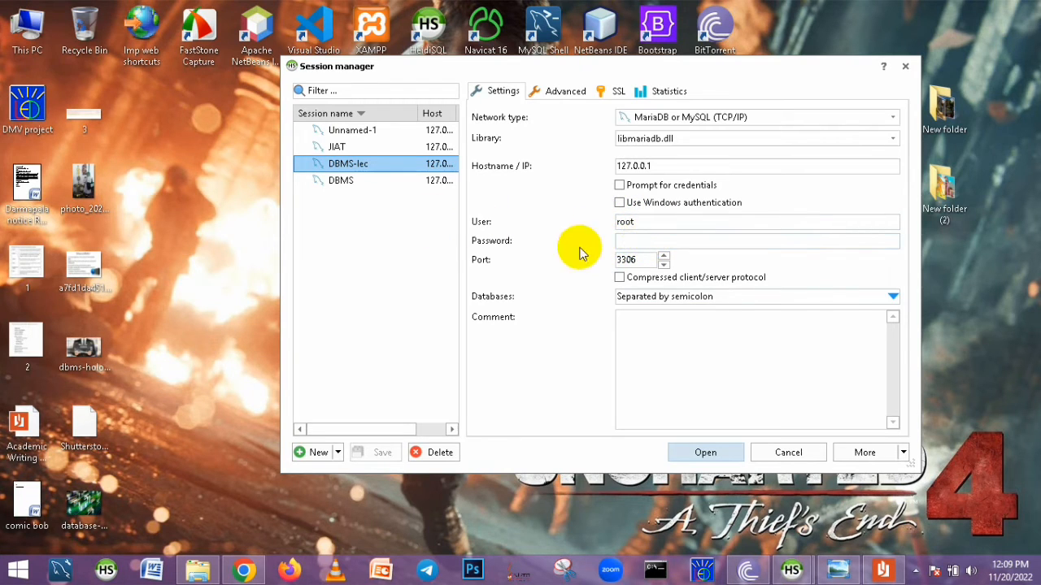
click(654, 241)
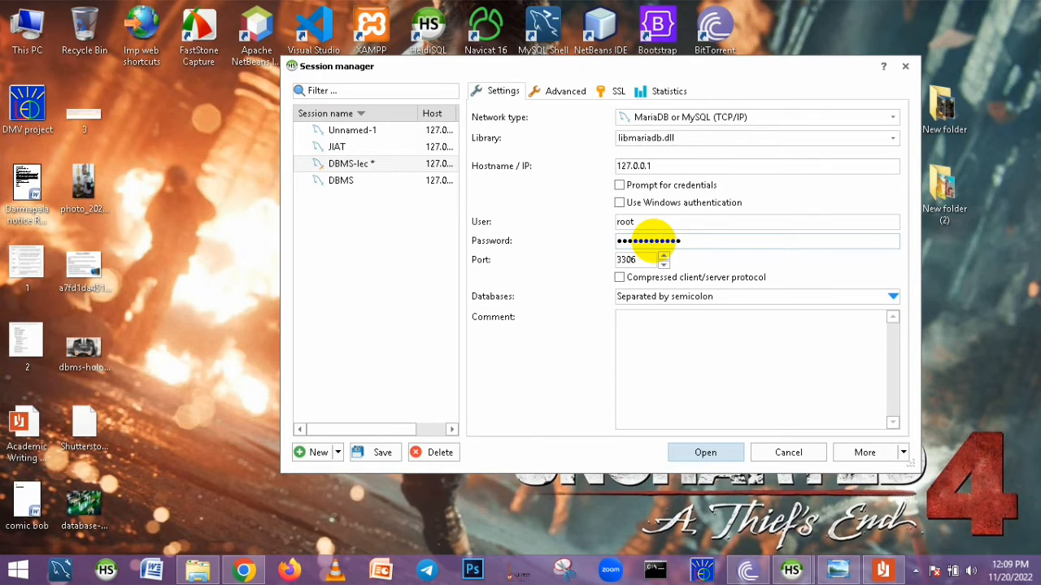
key(Return)
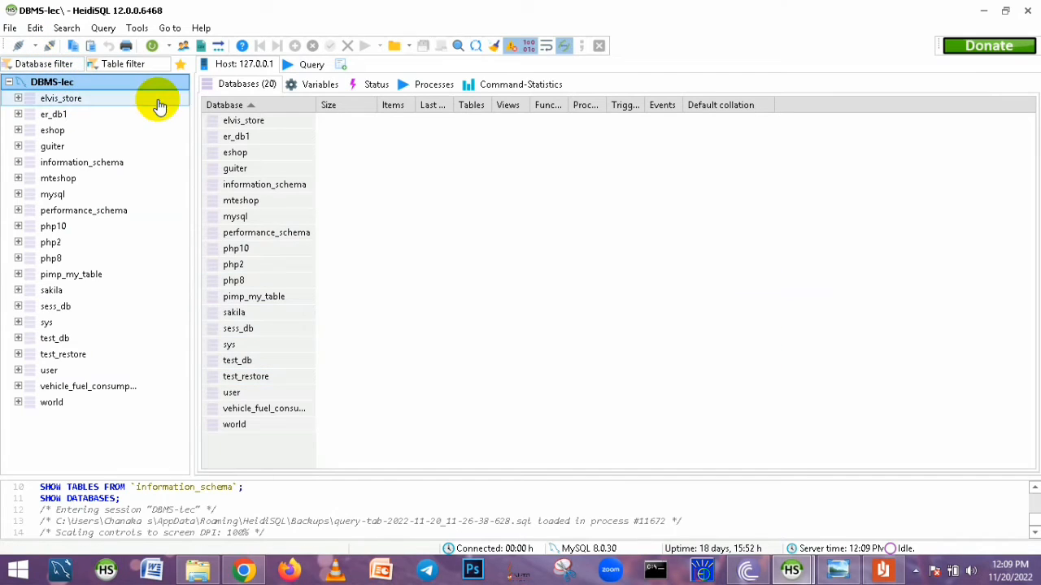
Create a new database named school_db with the utf8mb4_0900_ai_ci collation on the DBMS-lec server
right_click(92, 90)
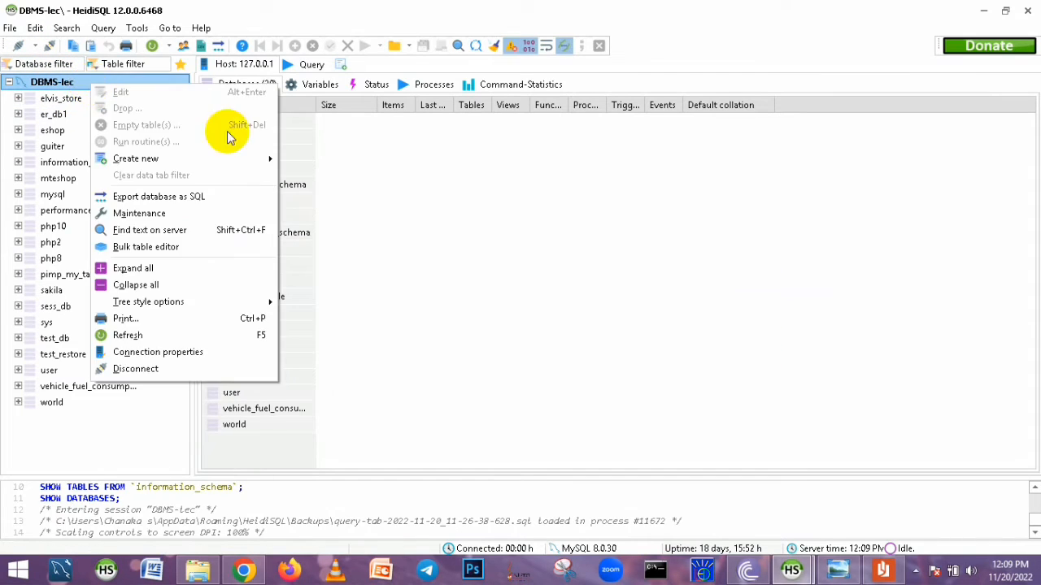
mouse_move(158, 160)
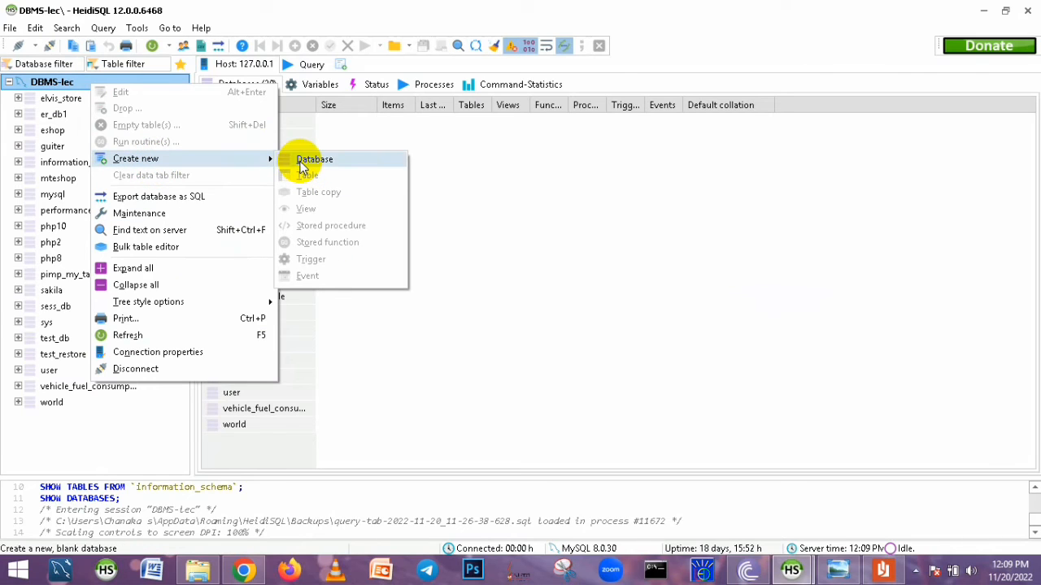
click(302, 161)
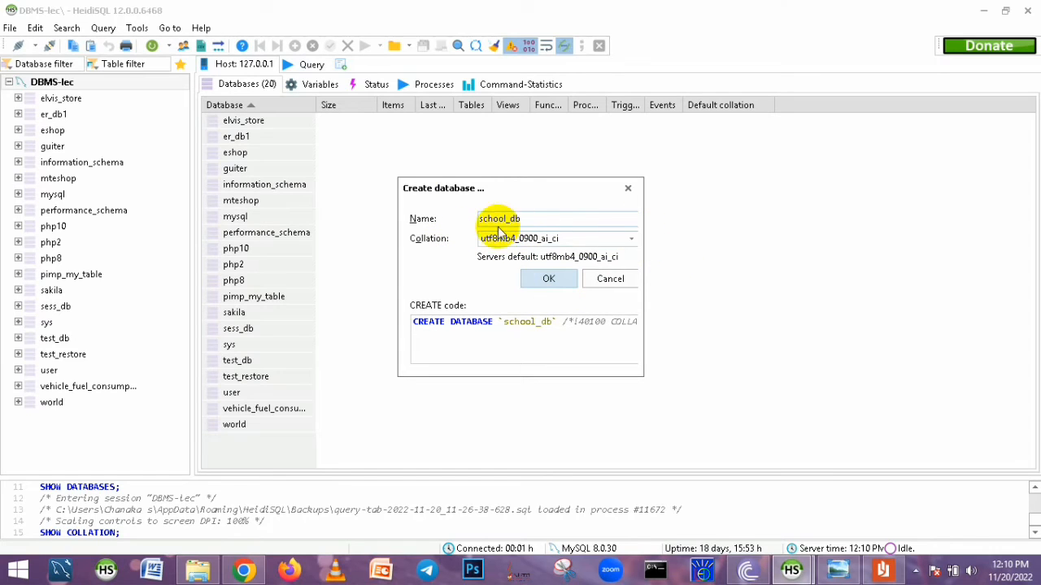
click(550, 280)
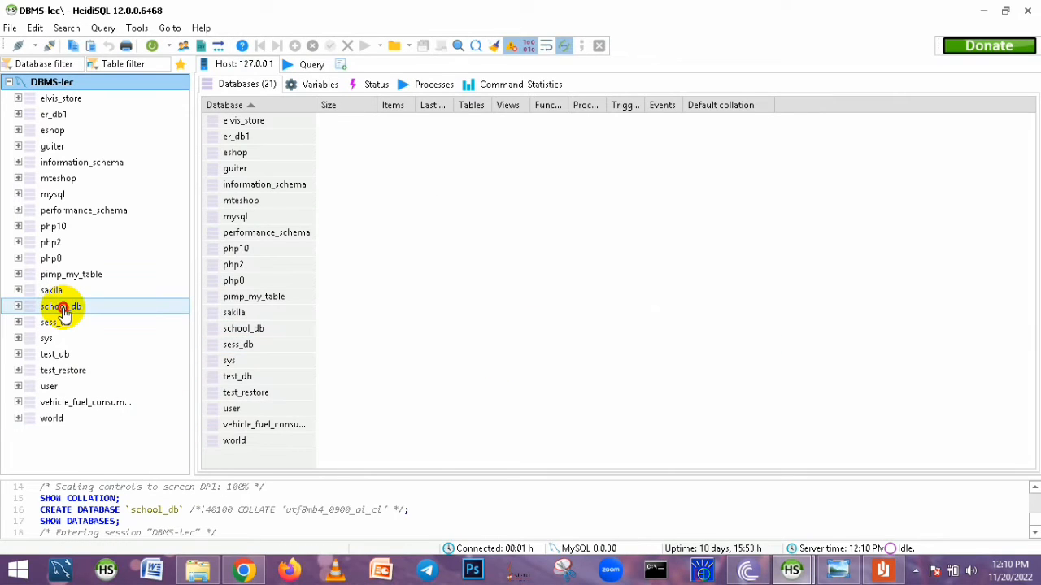
Create a new table named student in the school_db database
click(59, 306)
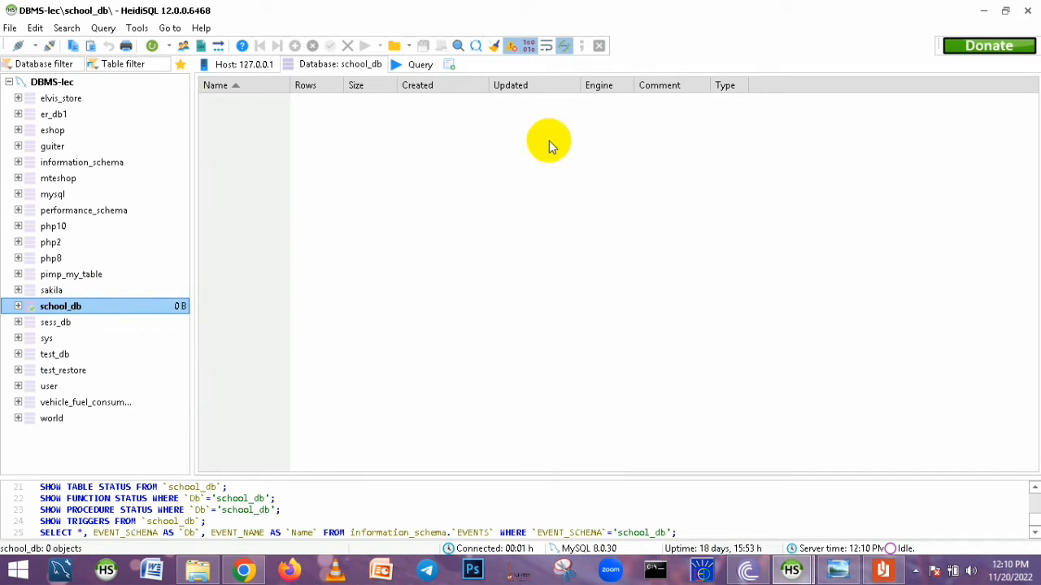
right_click(88, 310)
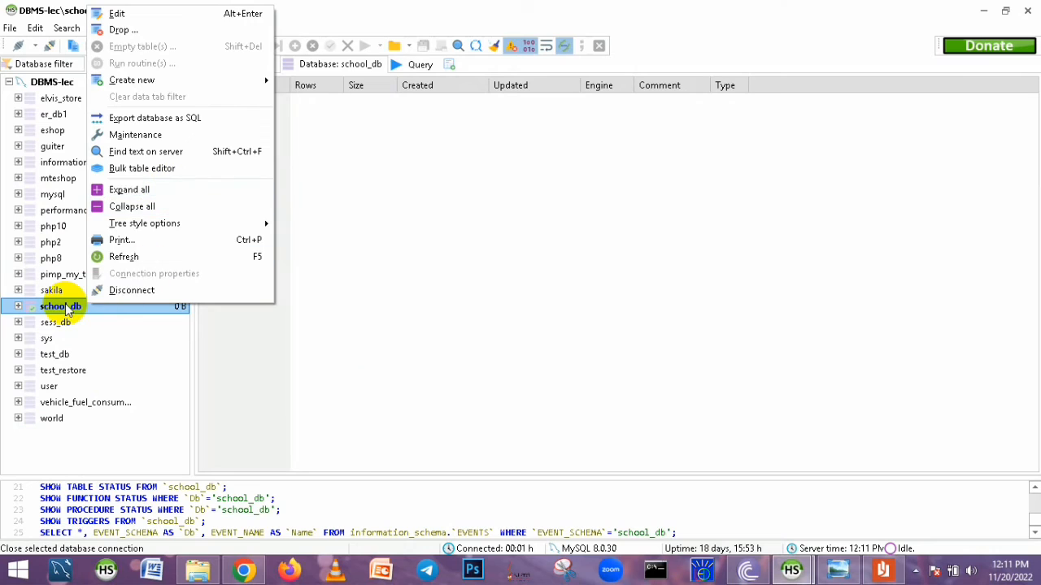
click(70, 315)
right_click(70, 315)
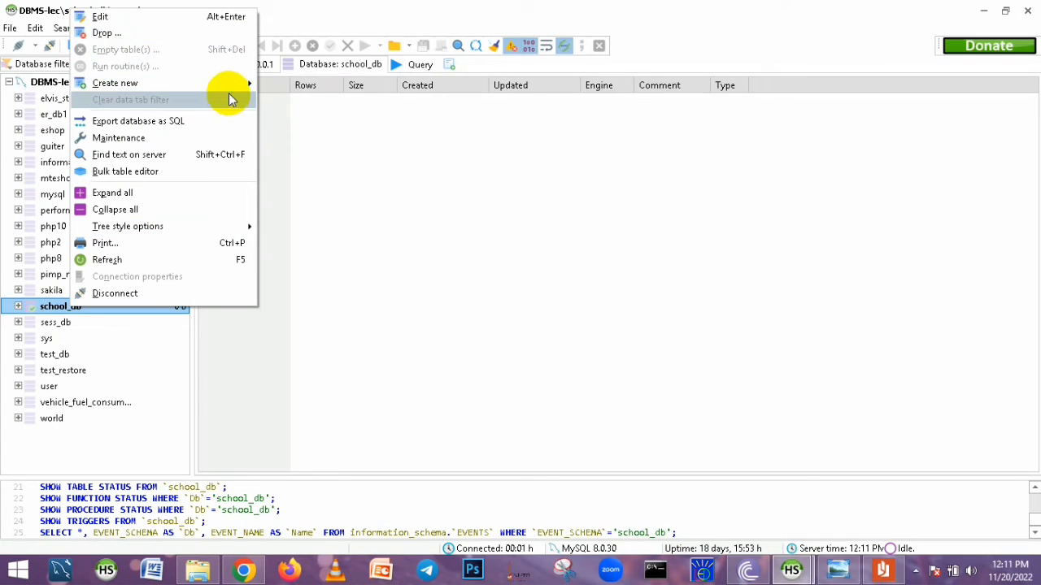
mouse_move(231, 88)
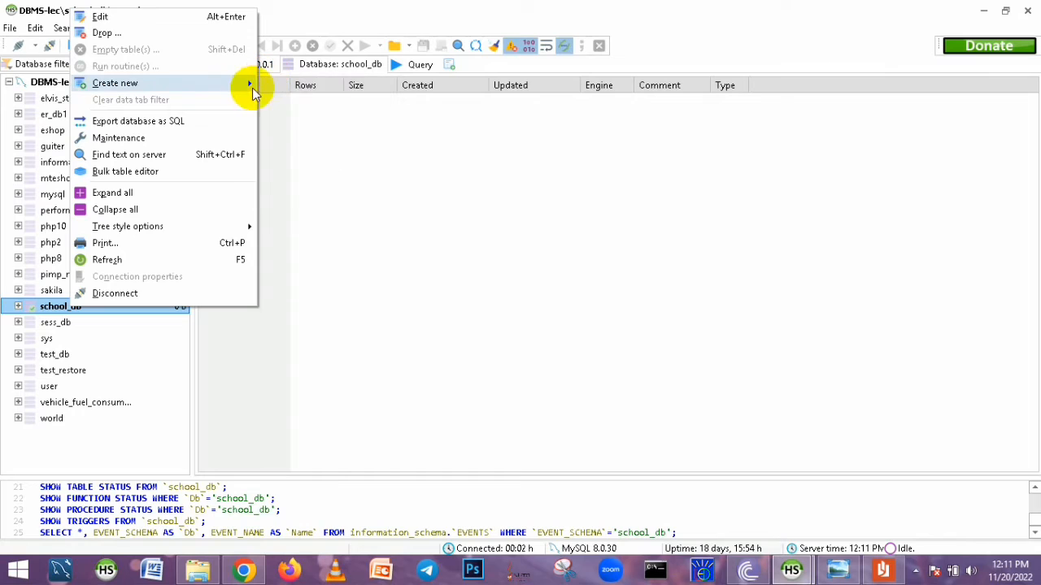
click(282, 100)
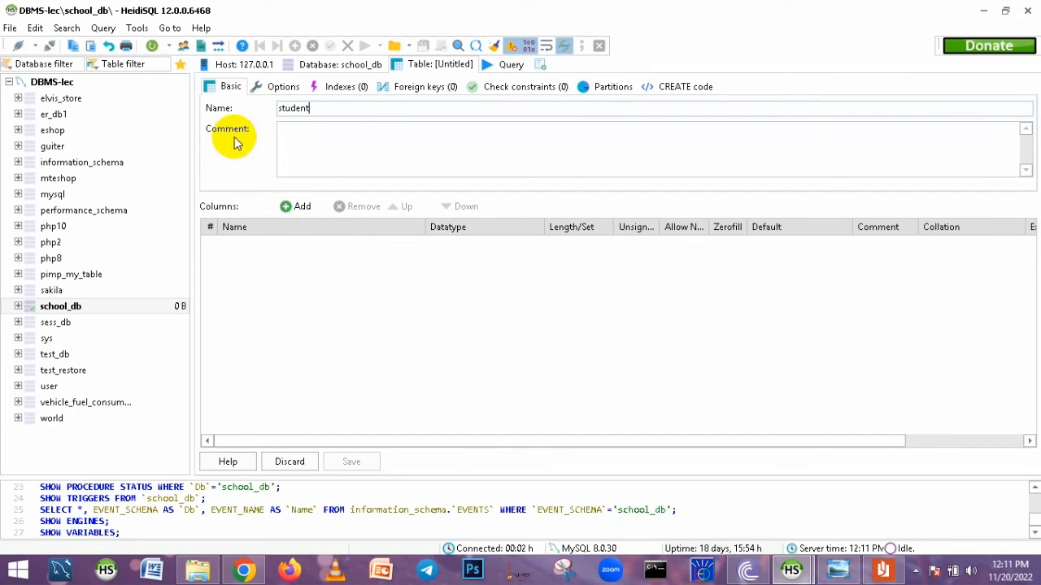
Add a first column to the student table, consult the Question Set 01 PDF in Reader, and name the column index_no
click(291, 209)
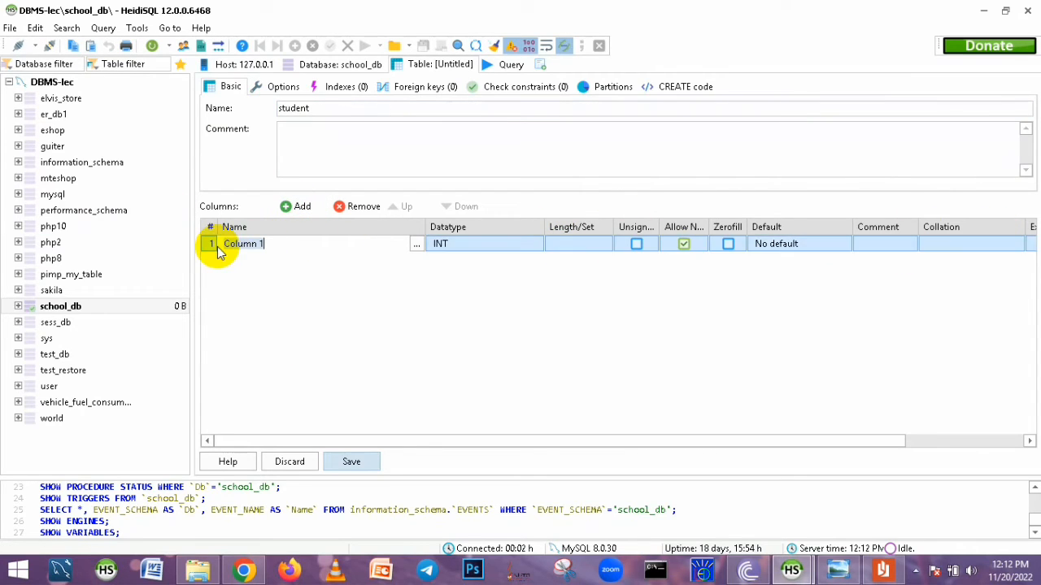
click(432, 244)
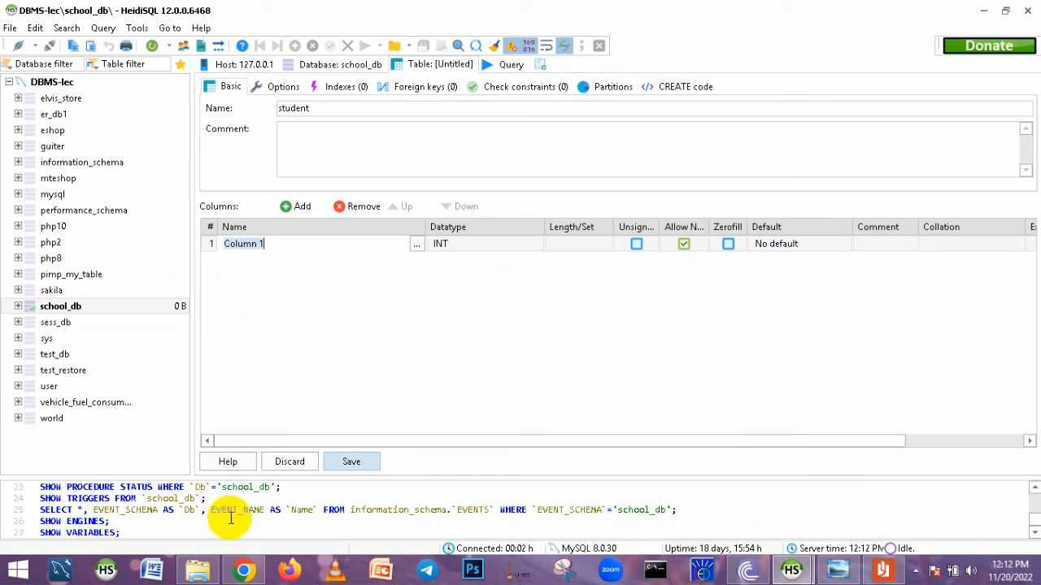
click(882, 570)
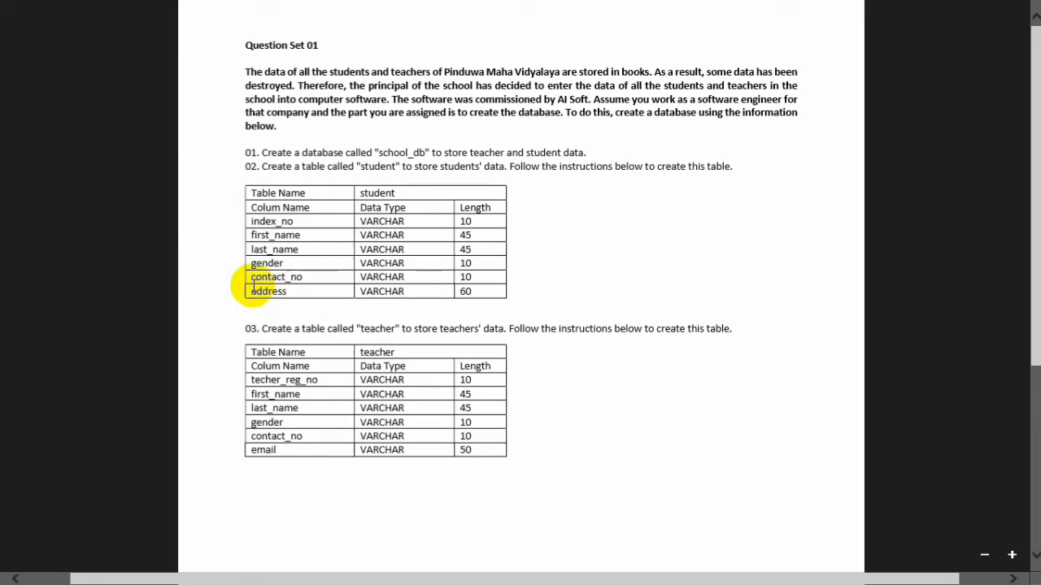
click(17, 569)
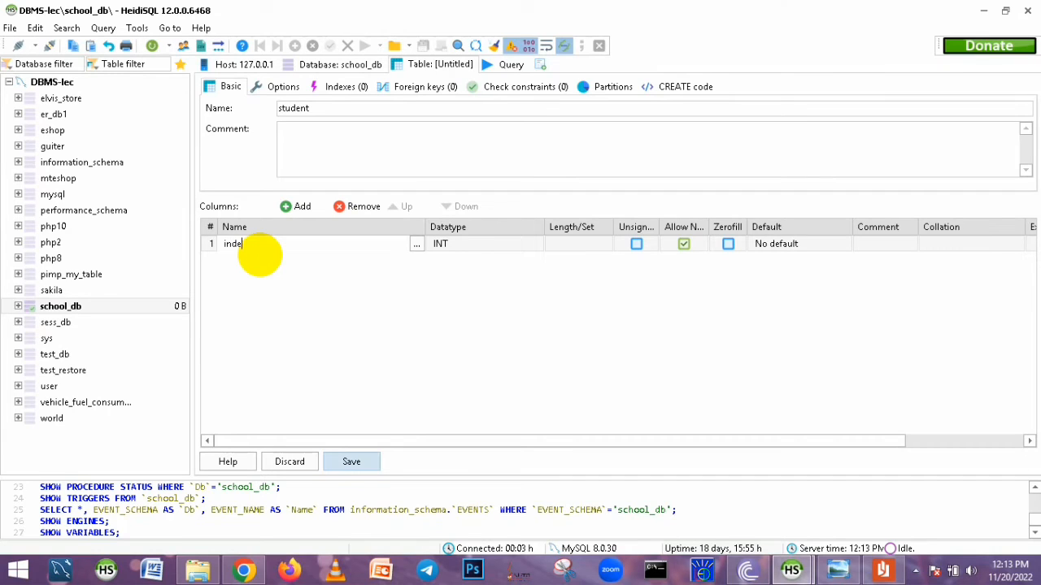
text(o)
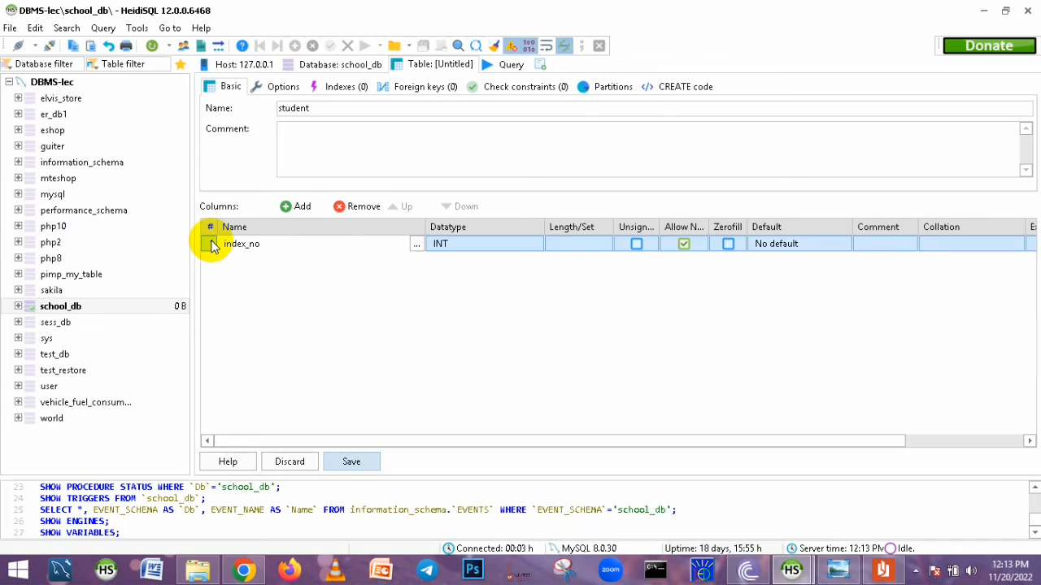
Set the index_no column's datatype to VARCHAR with a length of 10
click(456, 247)
click(527, 246)
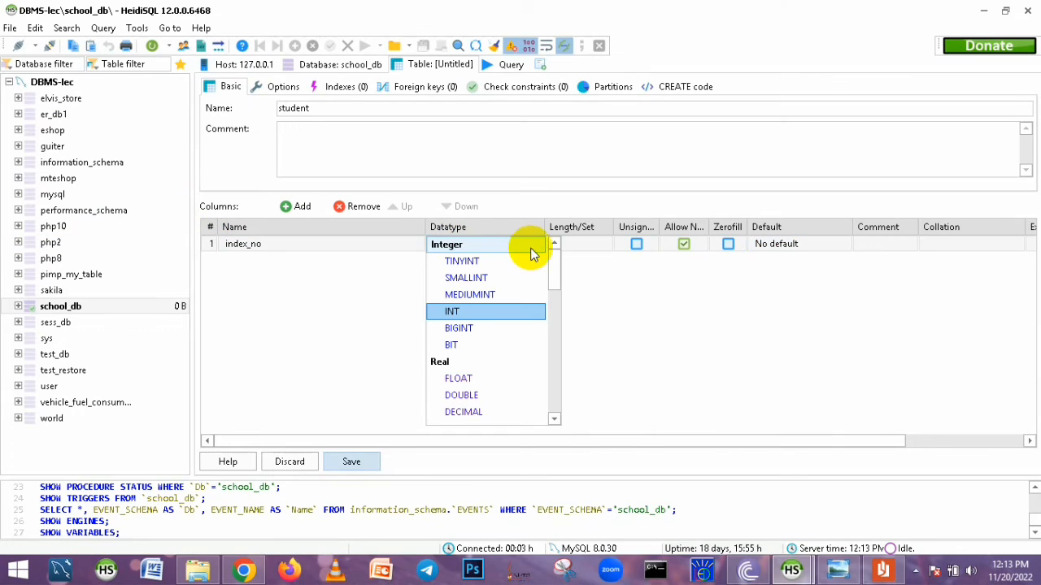
scroll(557, 297, down, 3)
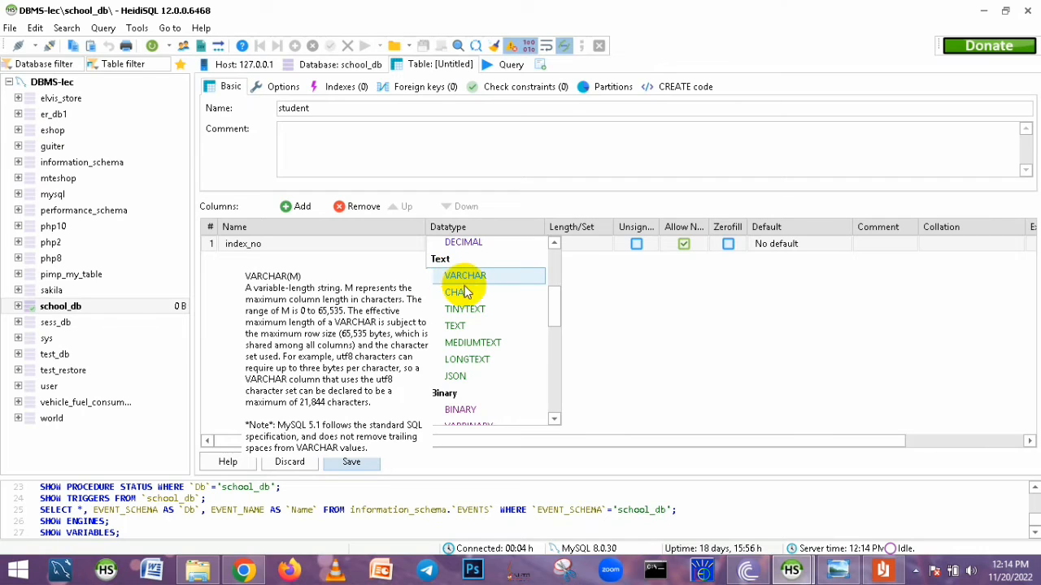
click(466, 275)
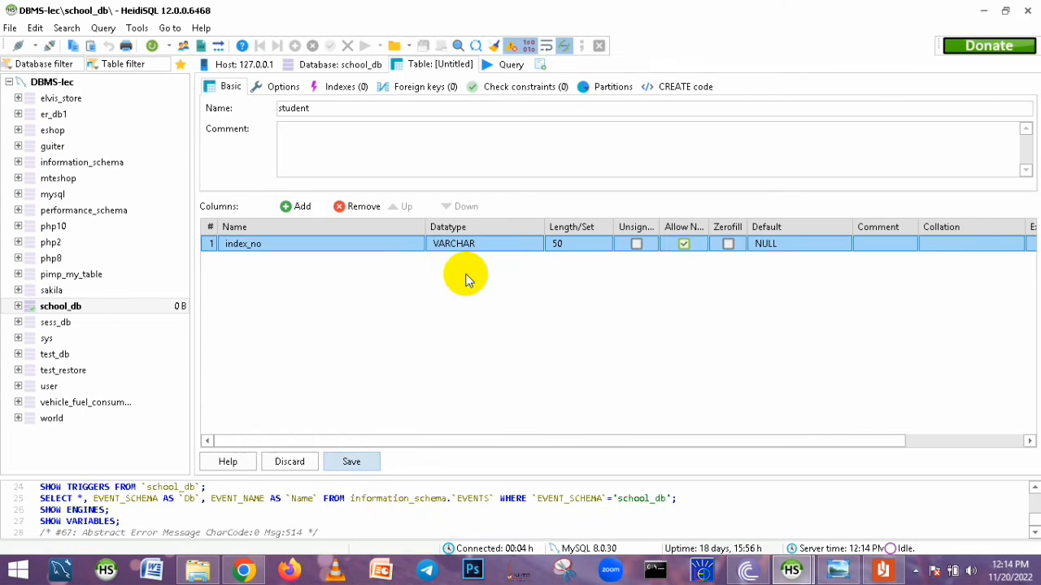
click(582, 248)
click(572, 245)
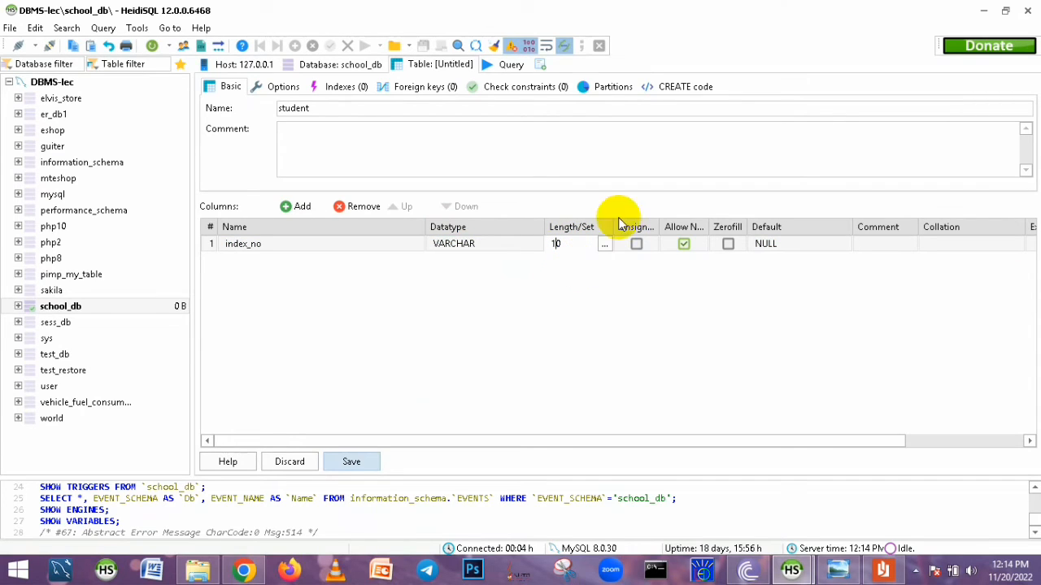
text(1)
click(615, 287)
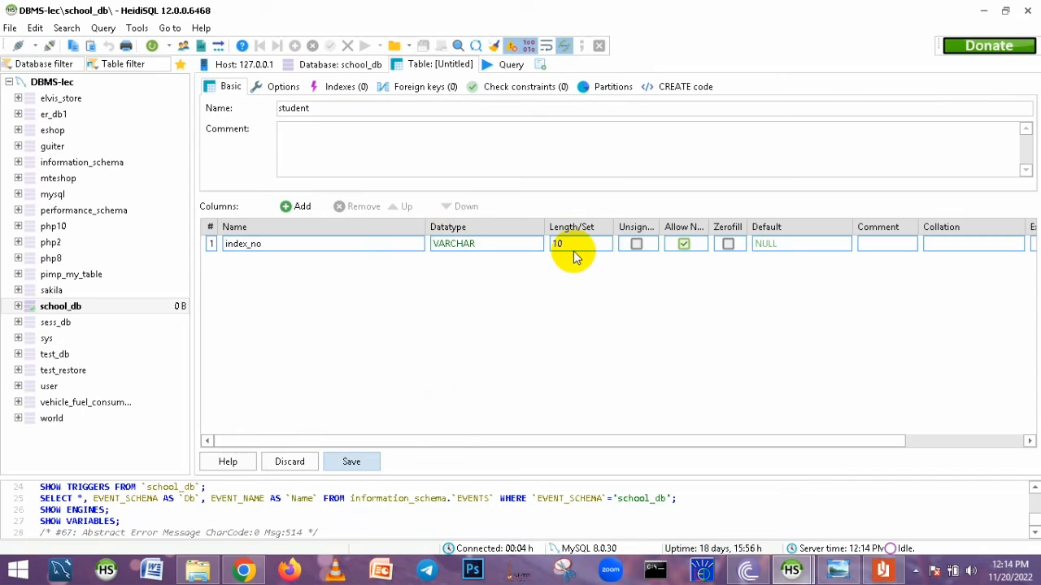
Make index_no the student table's primary key by creating a PRIMARY index on it
click(234, 241)
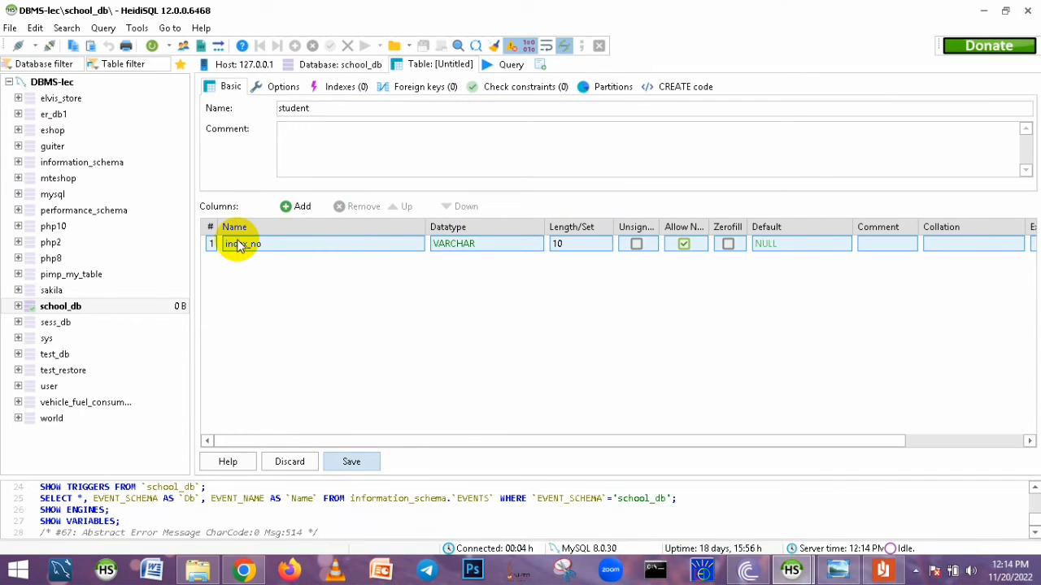
right_click(238, 247)
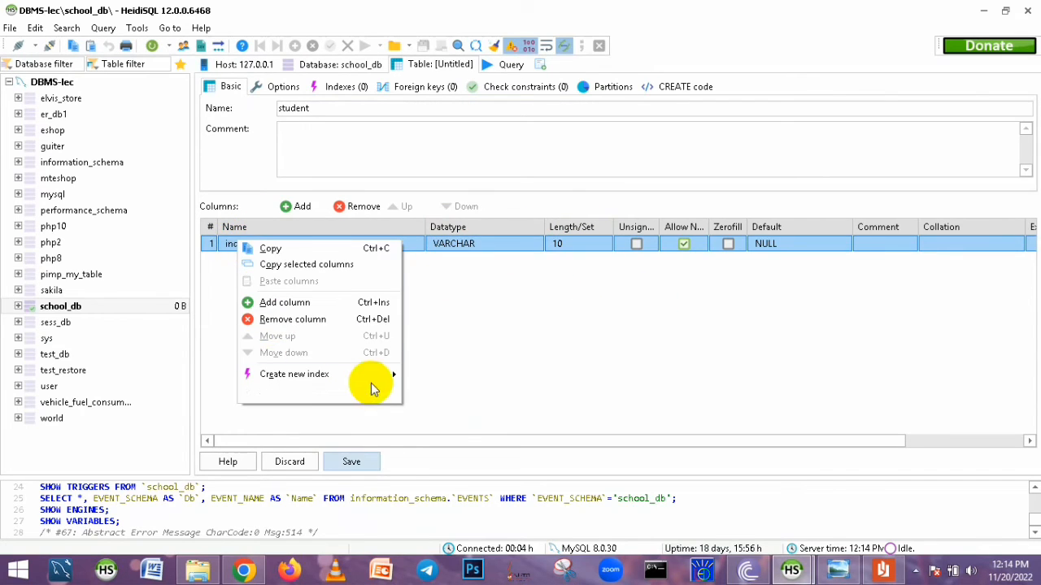
mouse_move(374, 380)
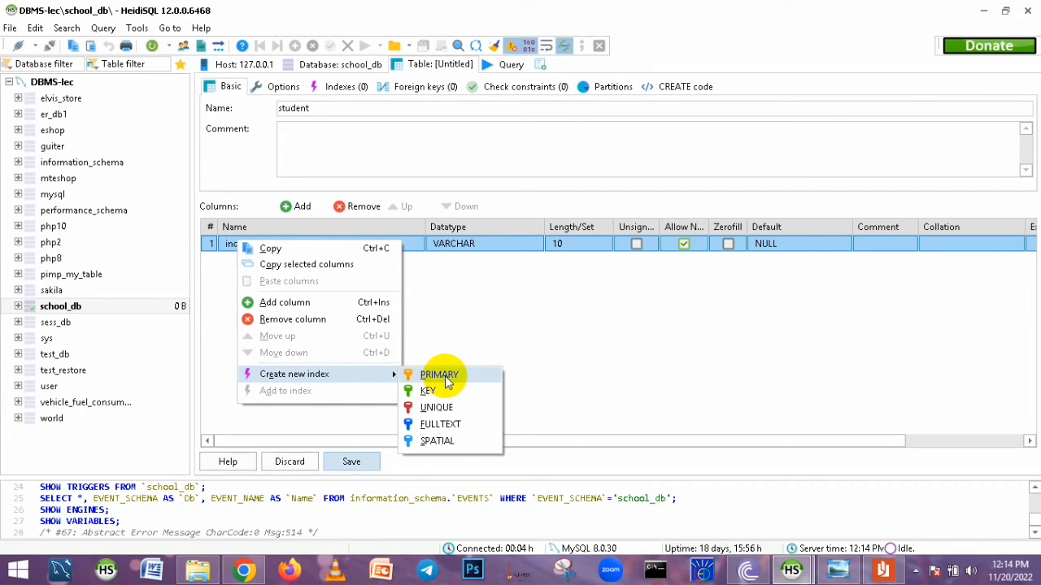
click(446, 381)
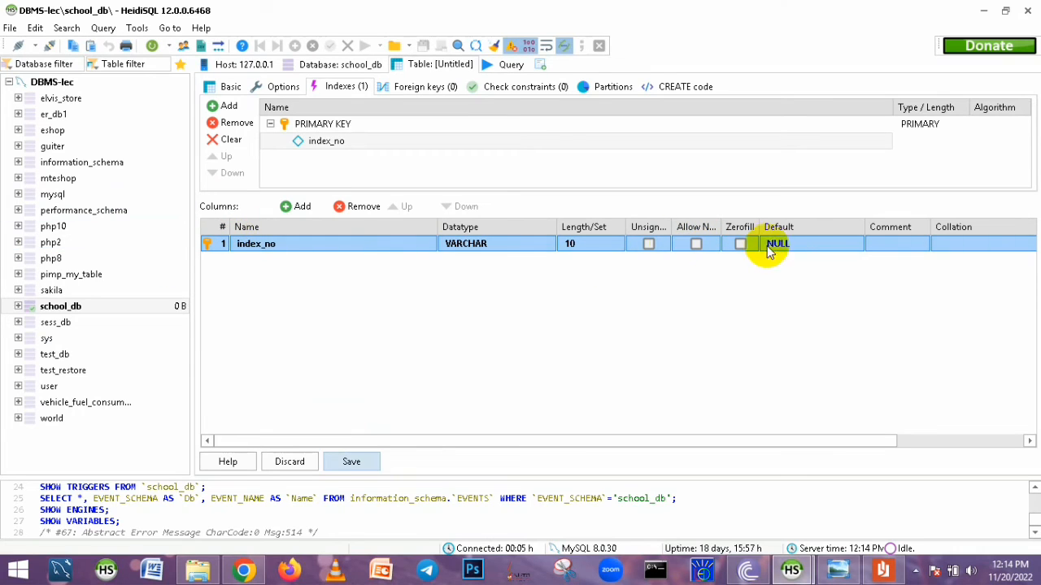
Set the index_no column's default to No default value
click(789, 270)
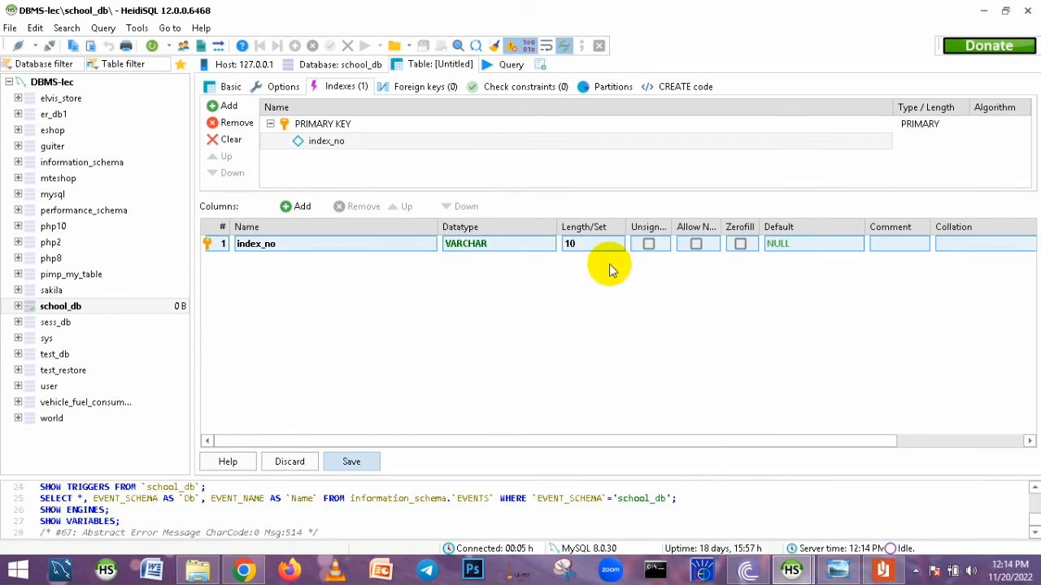
double_click(783, 243)
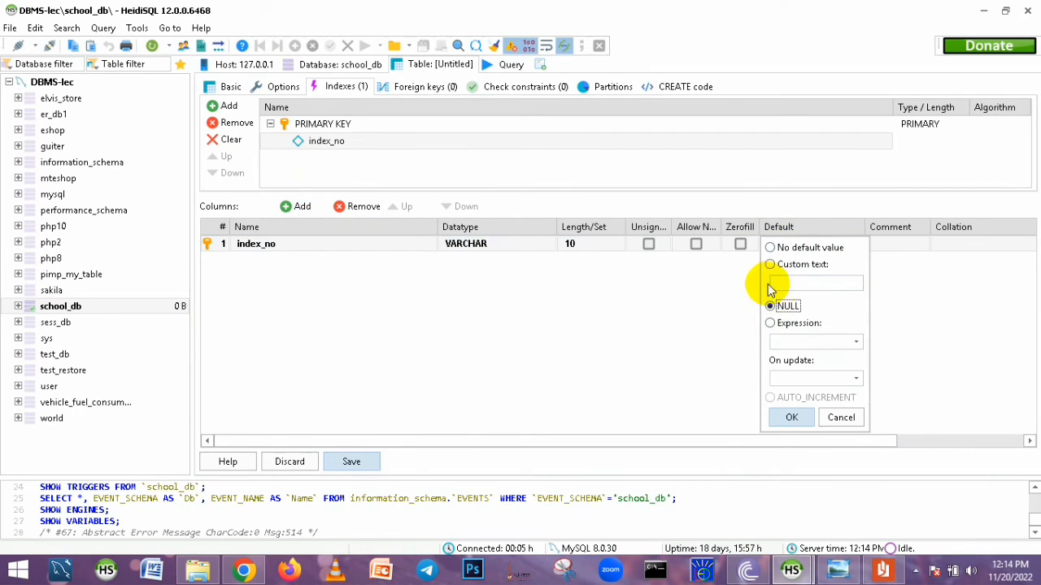
click(770, 247)
click(674, 304)
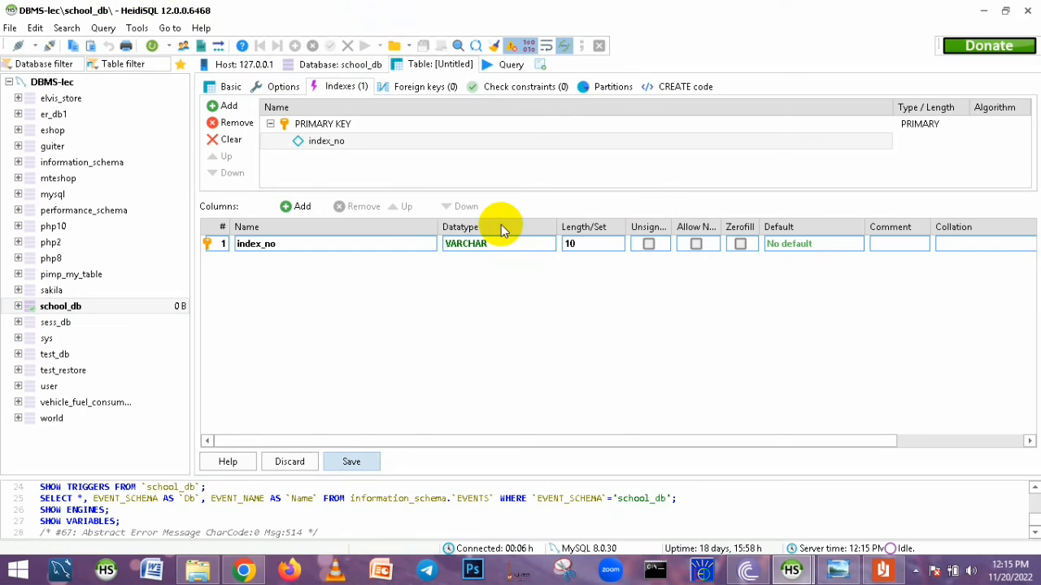
Add a first_name VARCHAR column after index_no with a length of 50, and allow NULL values
click(238, 245)
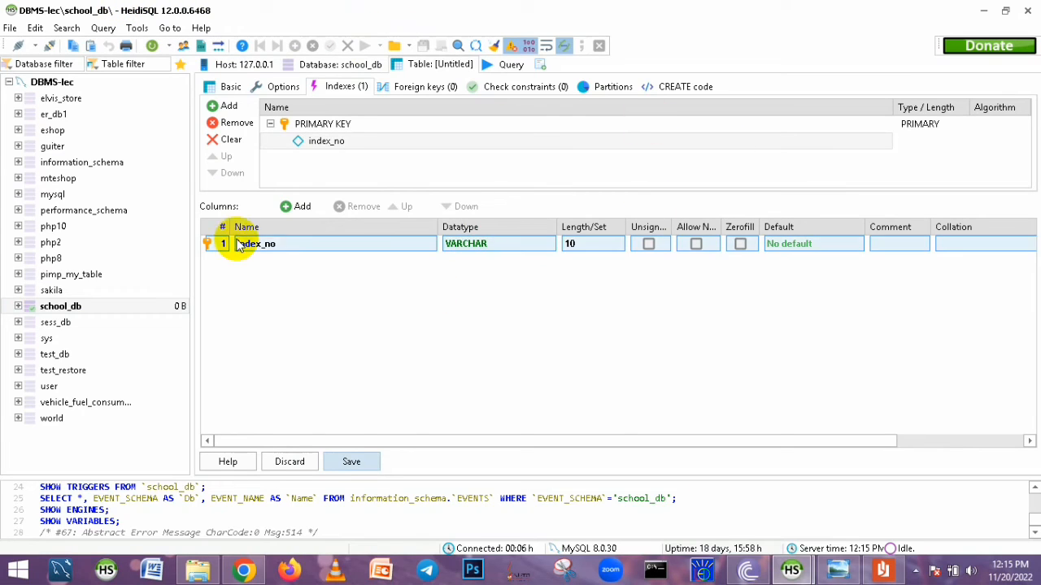
click(301, 210)
text(f)
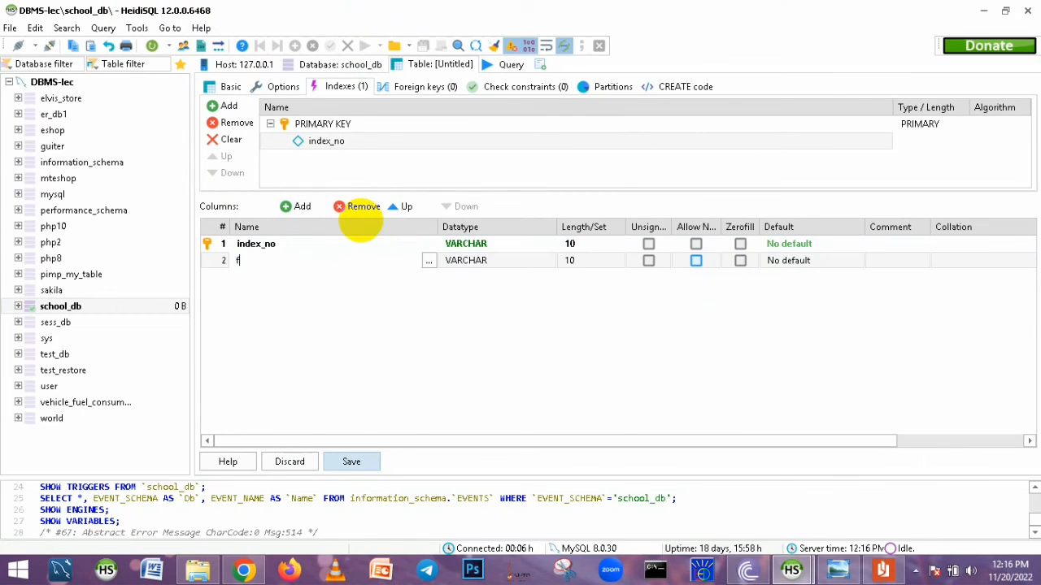
text(irst_name)
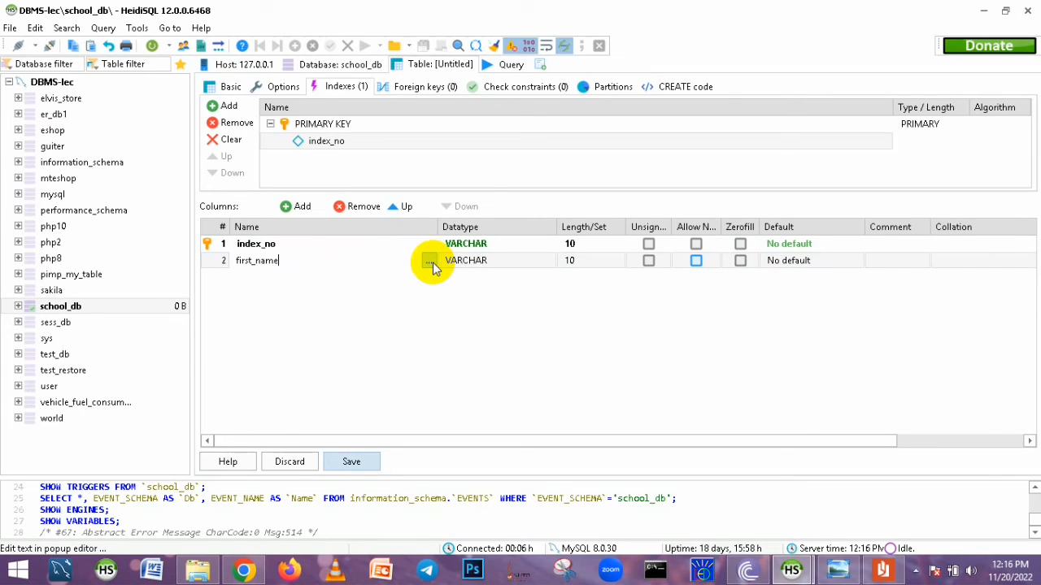
click(588, 265)
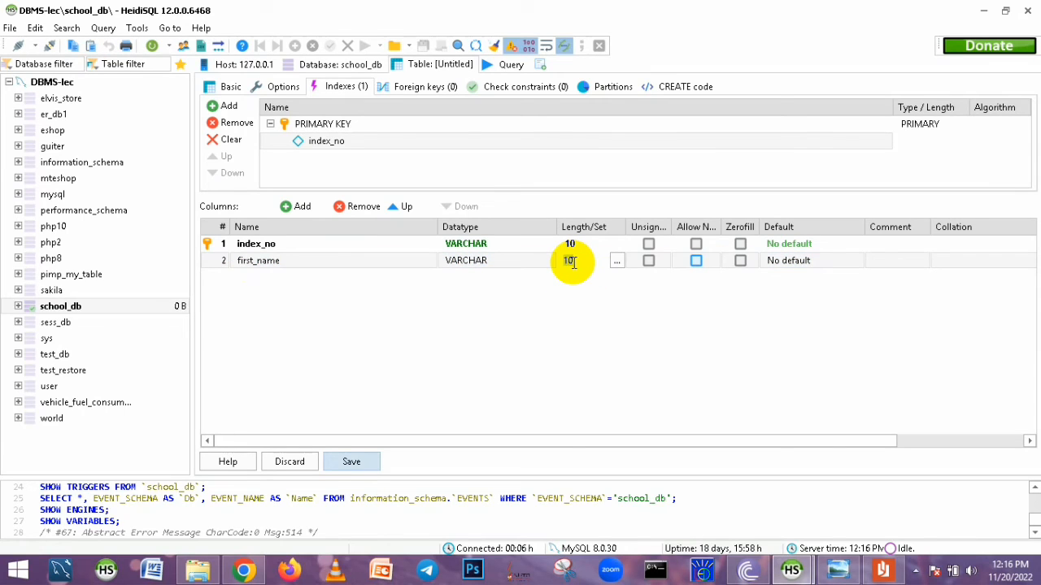
text(50)
click(594, 330)
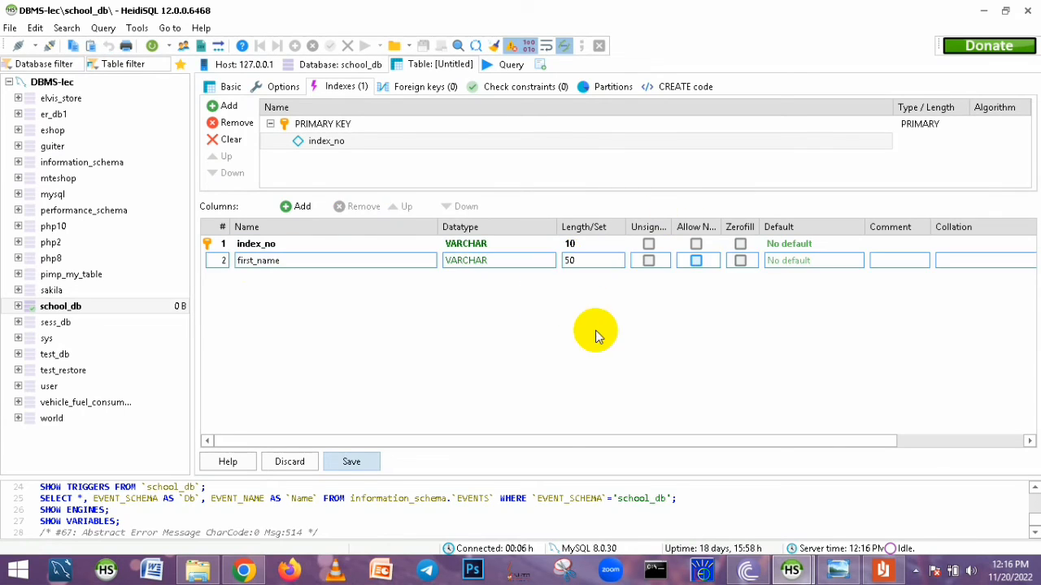
click(696, 260)
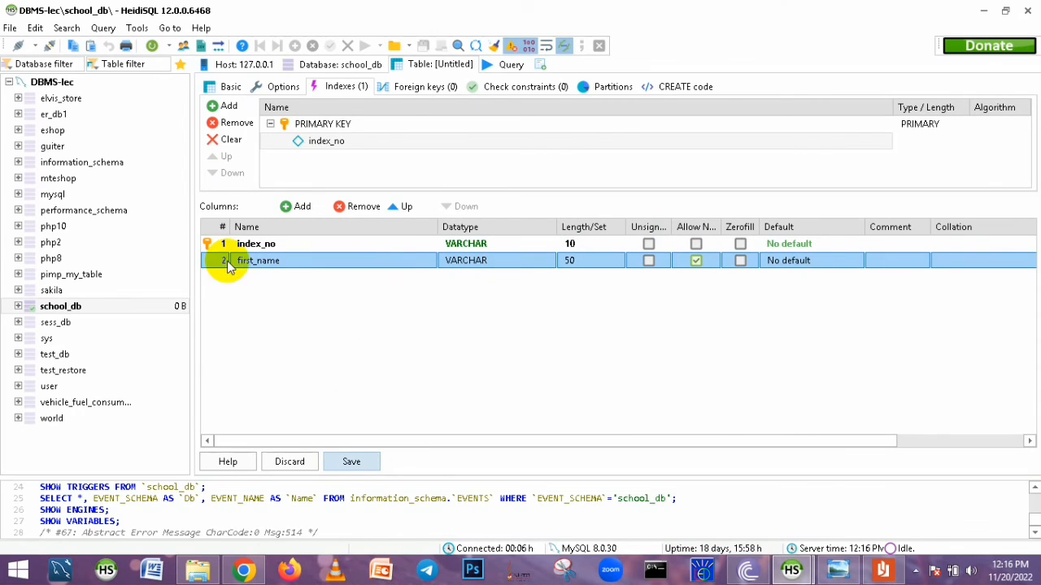
Add a last_name VARCHAR column with a length of 50 below first_name, allowing NULL values
click(301, 206)
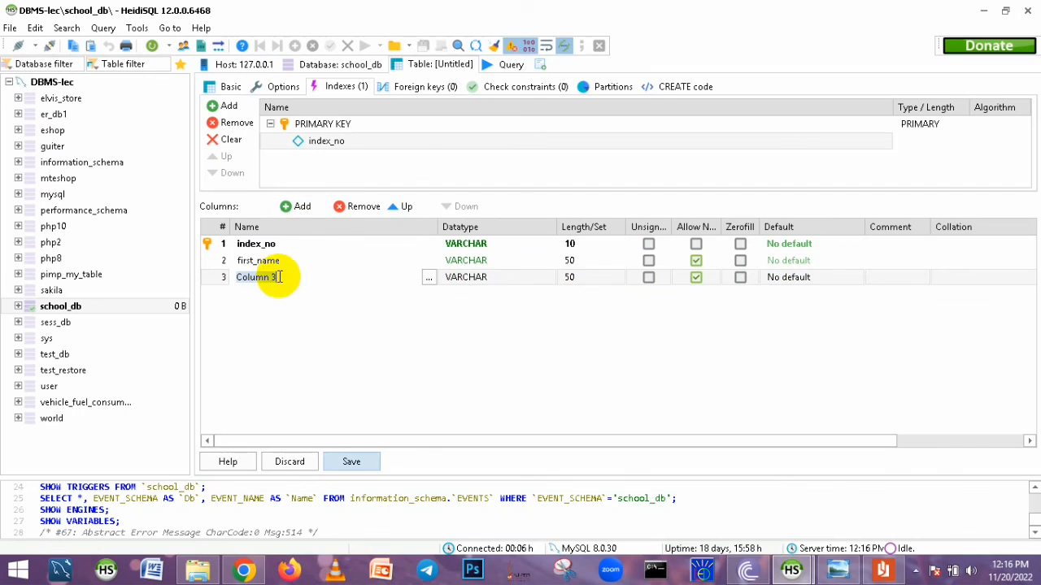
text(last)
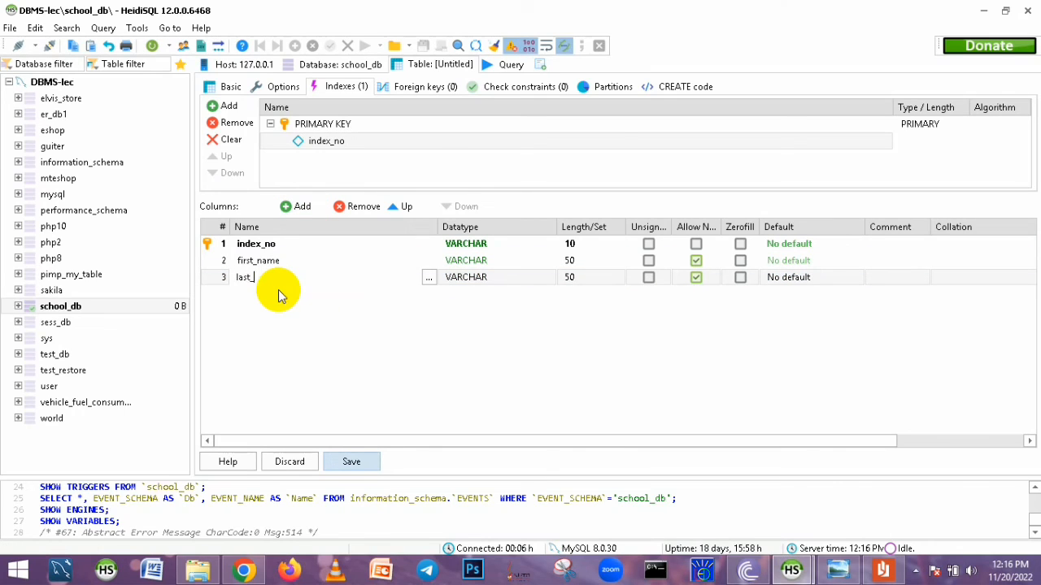
text(_name)
key(Return)
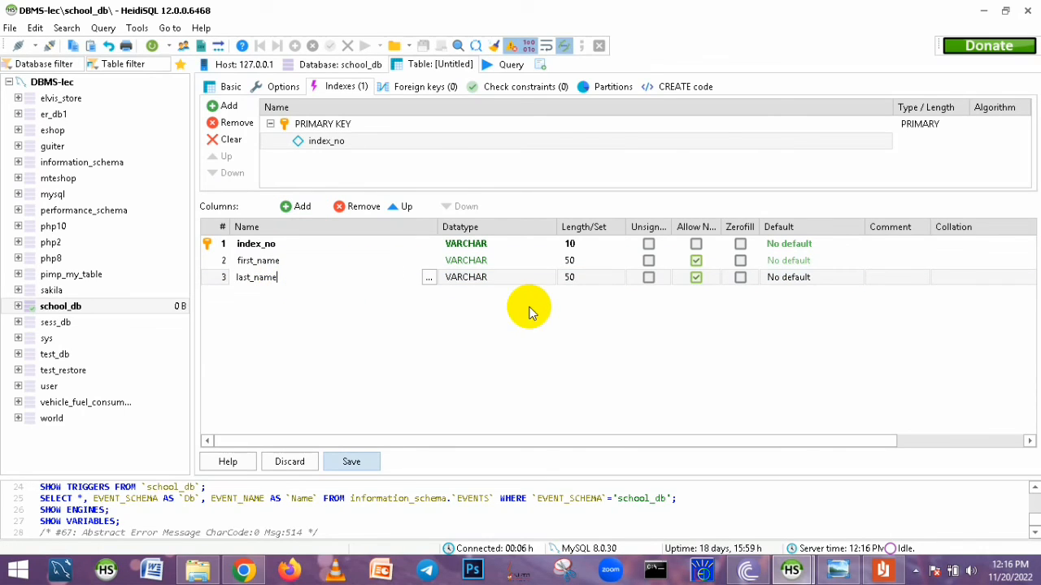
Add a gender VARCHAR column below last_name, checking the question sheet for its specification, and set its length to 10
click(299, 208)
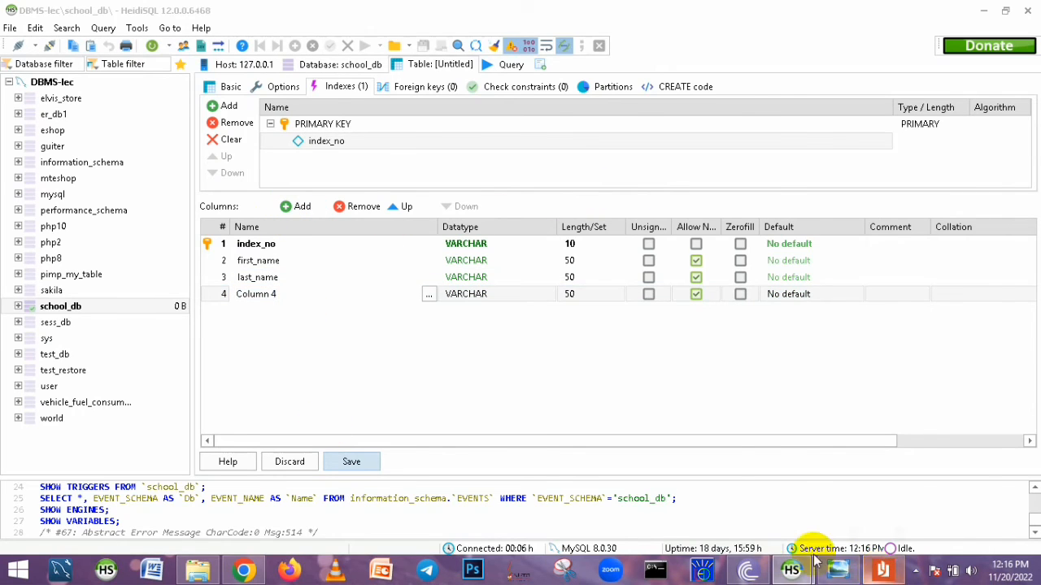
click(882, 569)
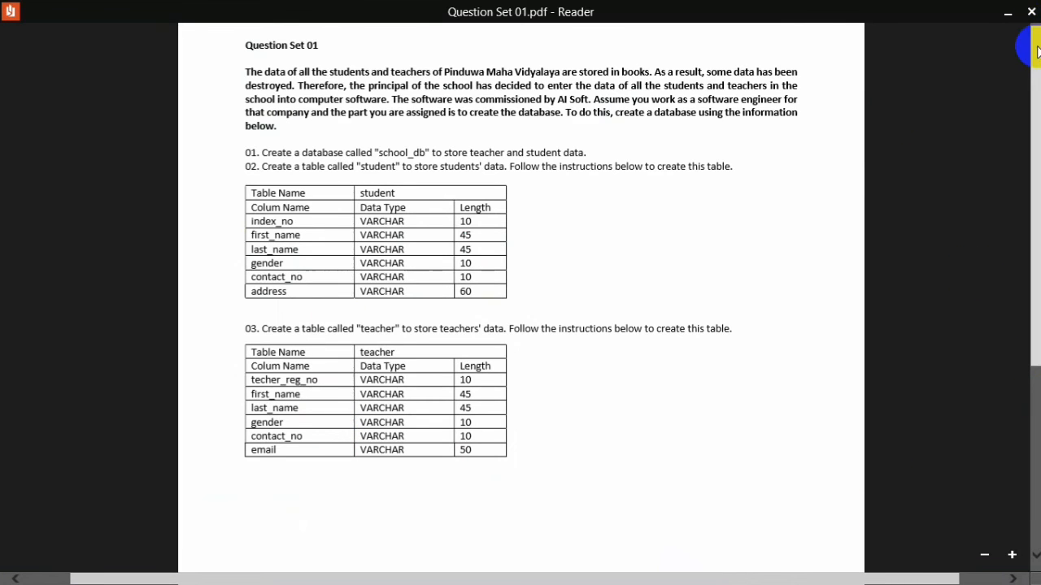
click(1005, 9)
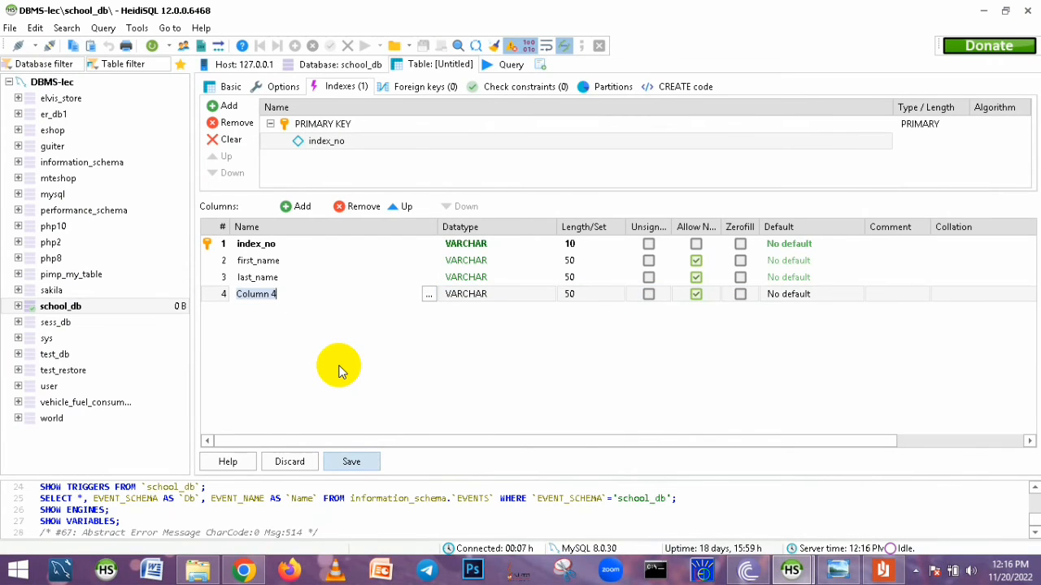
text(gender)
click(584, 296)
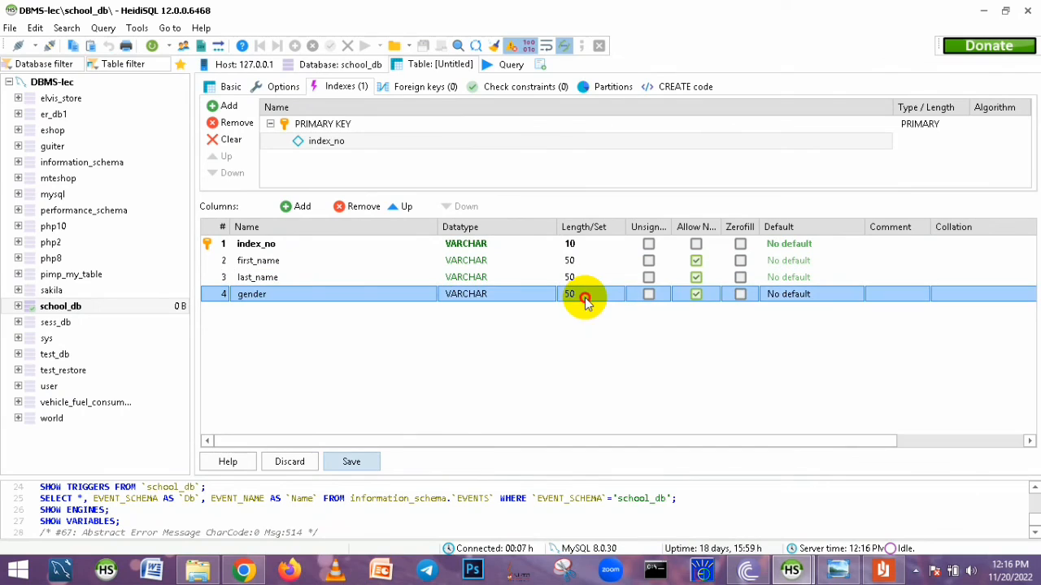
click(579, 301)
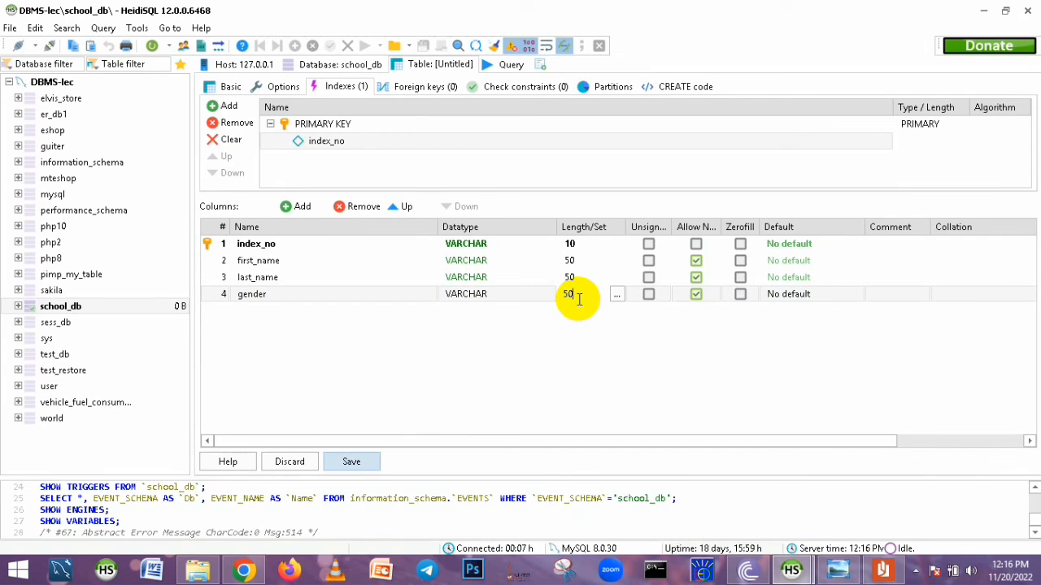
key(BackSpace)
key(BackSpace)
text(10)
key(Return)
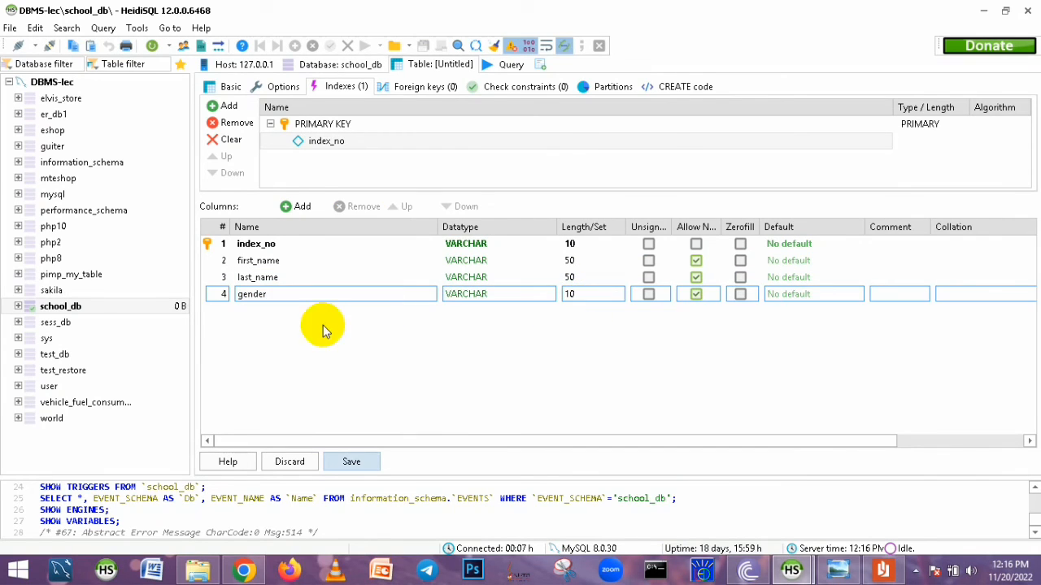
Add two more VARCHAR columns below gender, named contact_no and Address, keeping contact_no at length 10
click(300, 209)
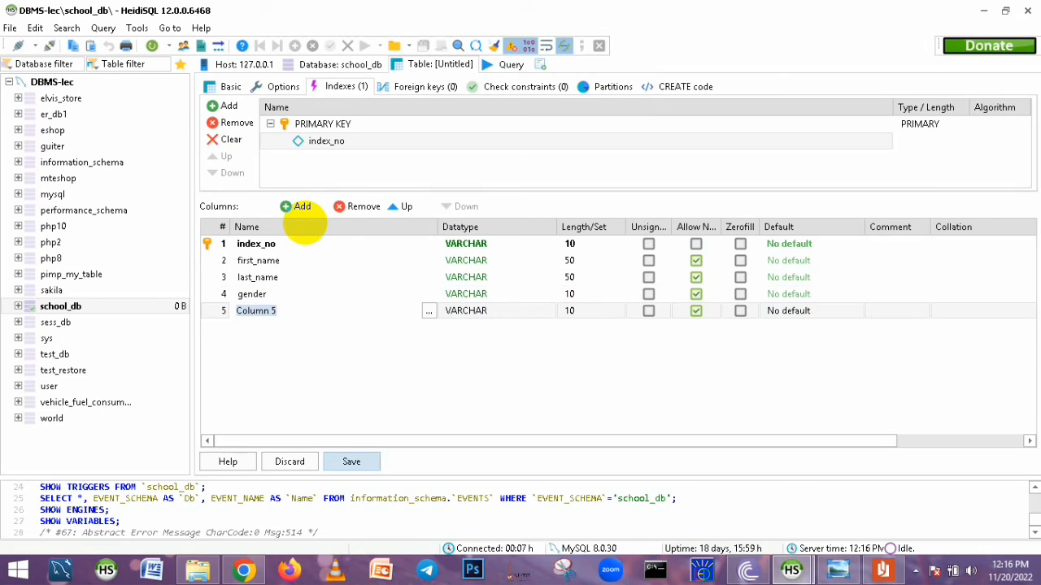
text(contact_no)
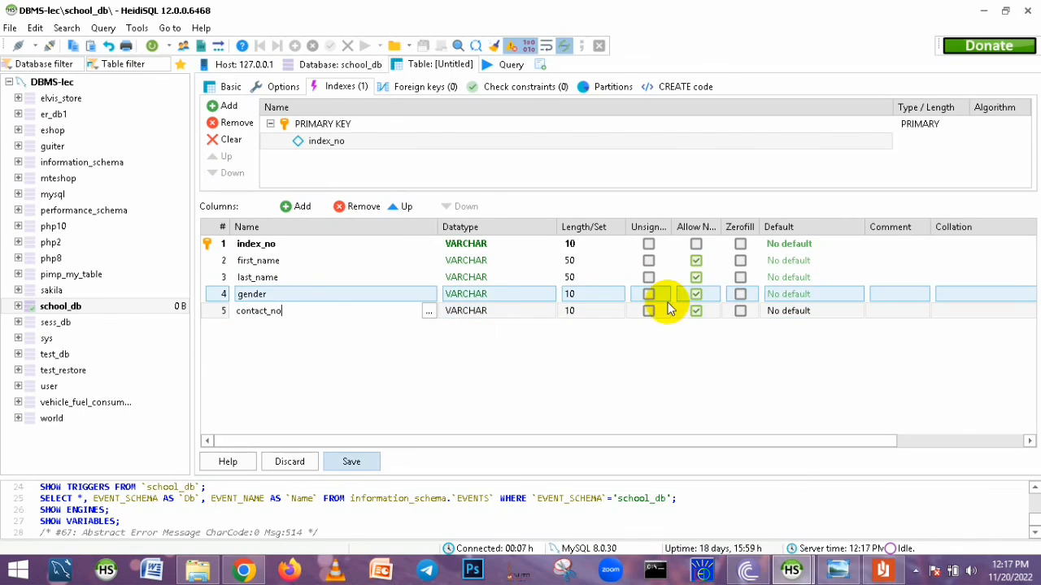
click(303, 207)
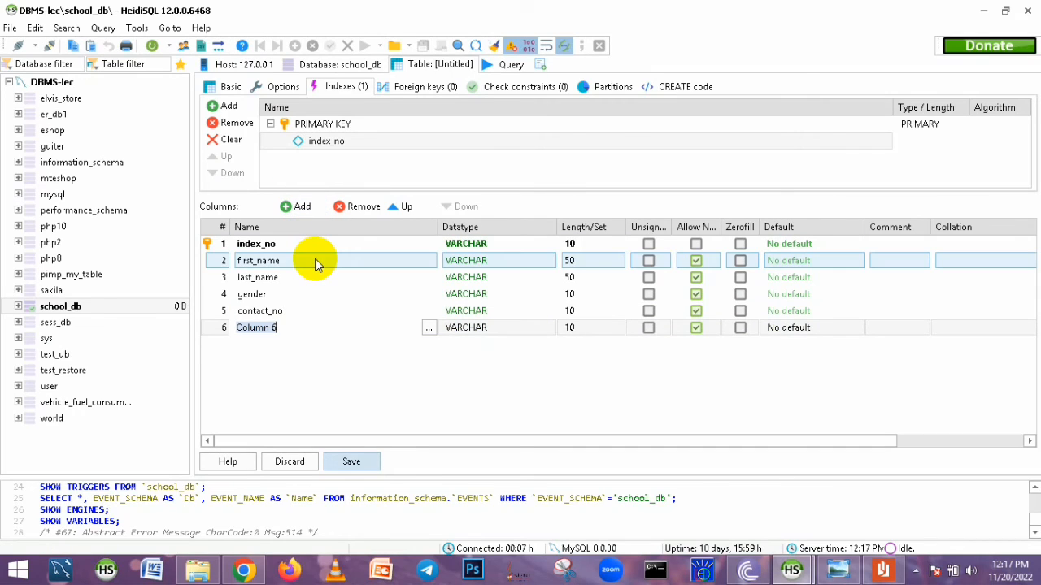
text(Addr)
key(BackSpace)
key(BackSpace)
key(BackSpace)
text(ss)
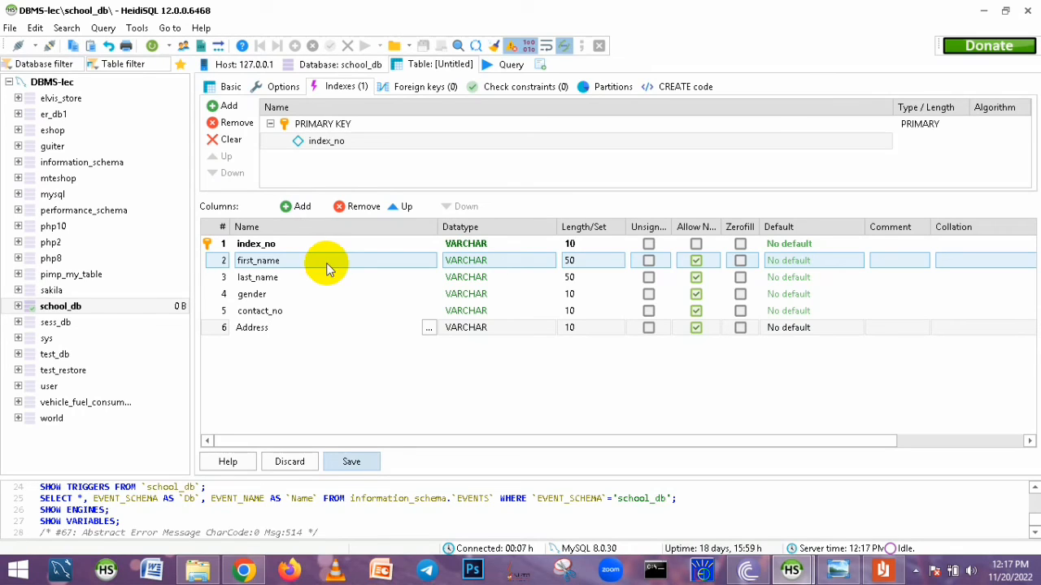
Set the Address column's length to 60
click(581, 330)
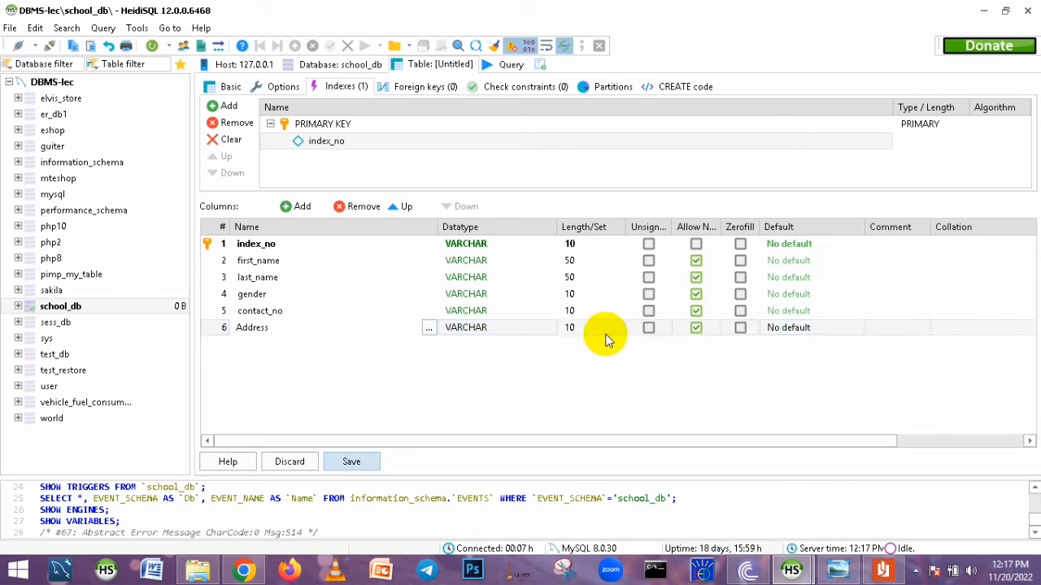
click(569, 327)
click(584, 329)
click(585, 328)
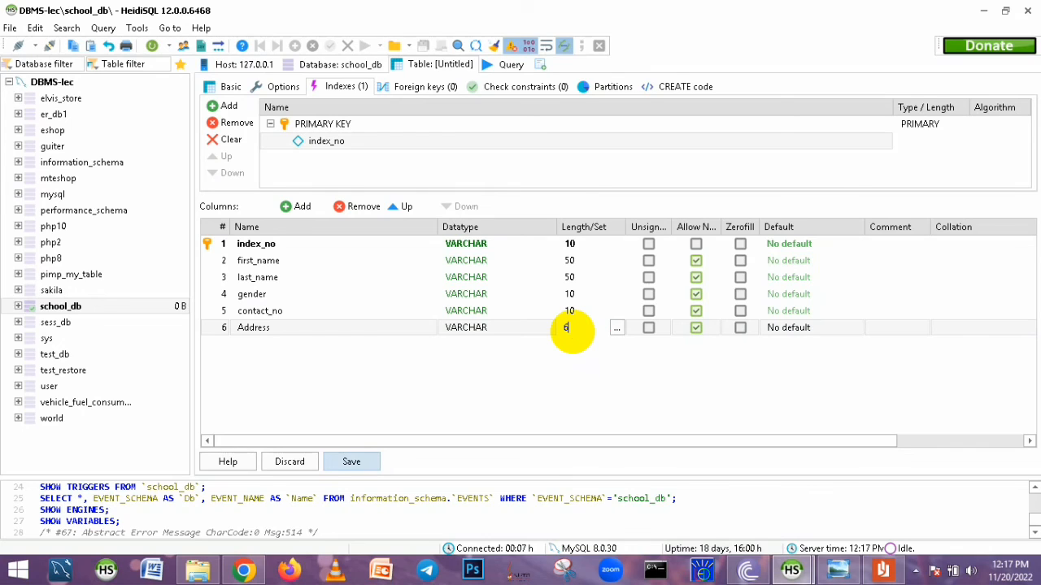
click(588, 372)
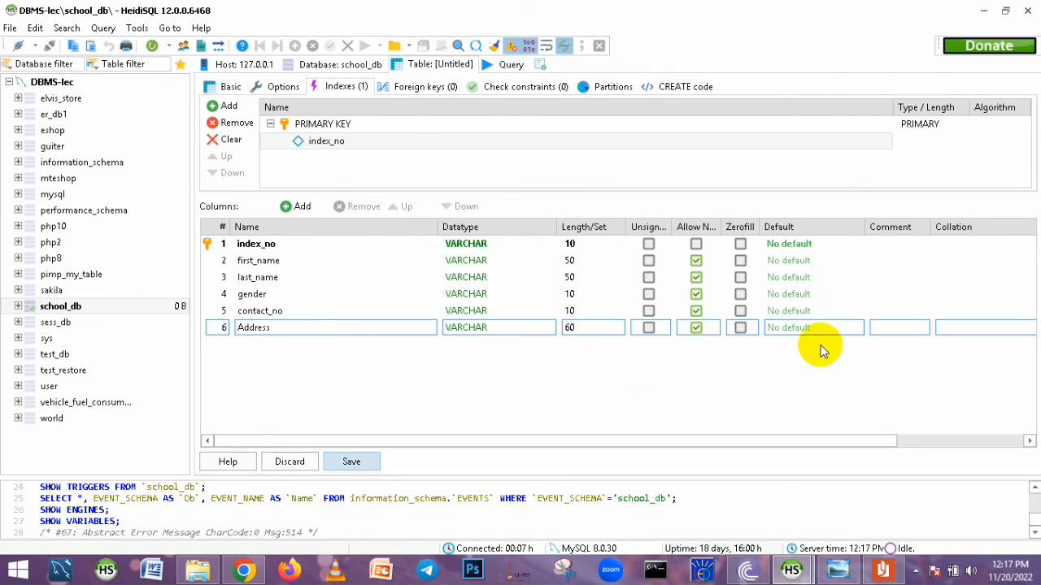
Set the default value of the first_name and last_name columns to NULL
click(696, 260)
click(696, 261)
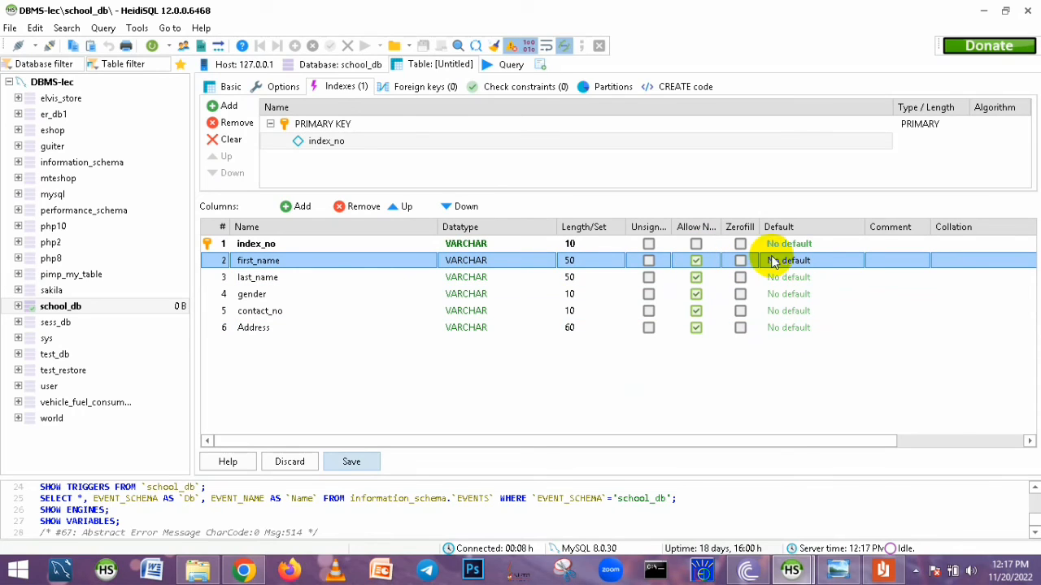
click(801, 261)
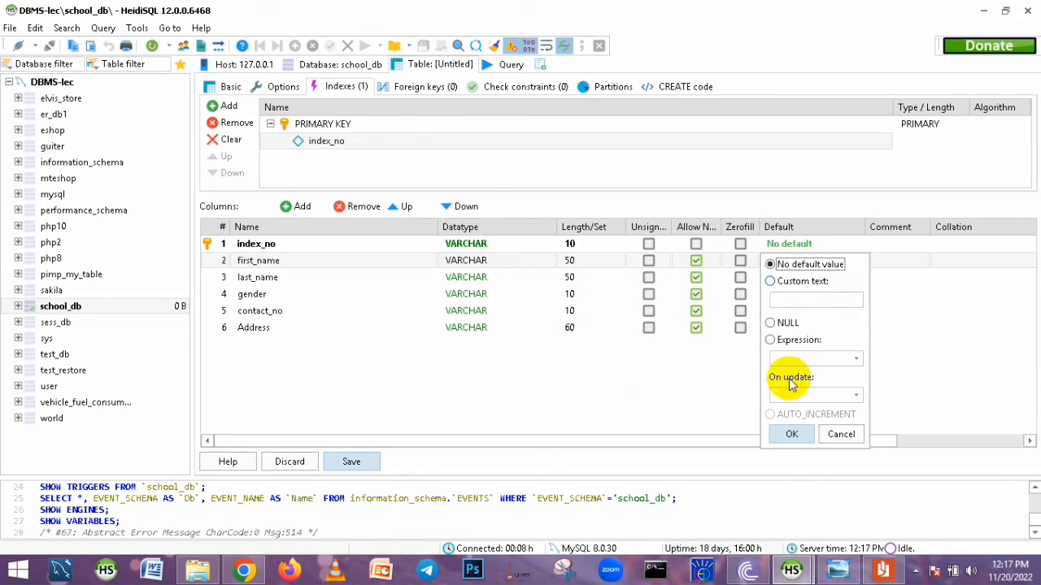
click(769, 323)
click(791, 434)
click(781, 277)
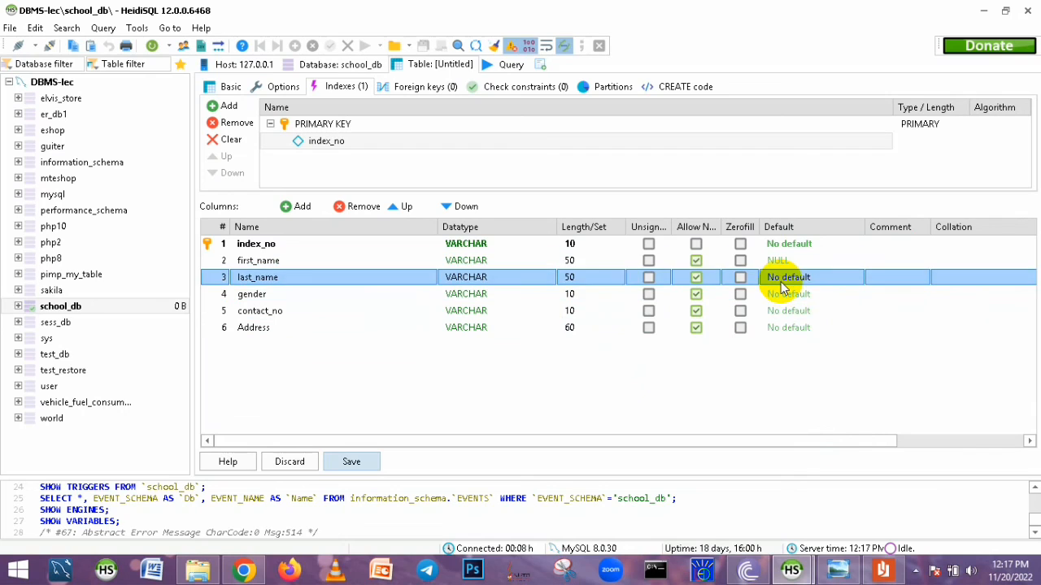
click(781, 278)
click(769, 339)
click(791, 451)
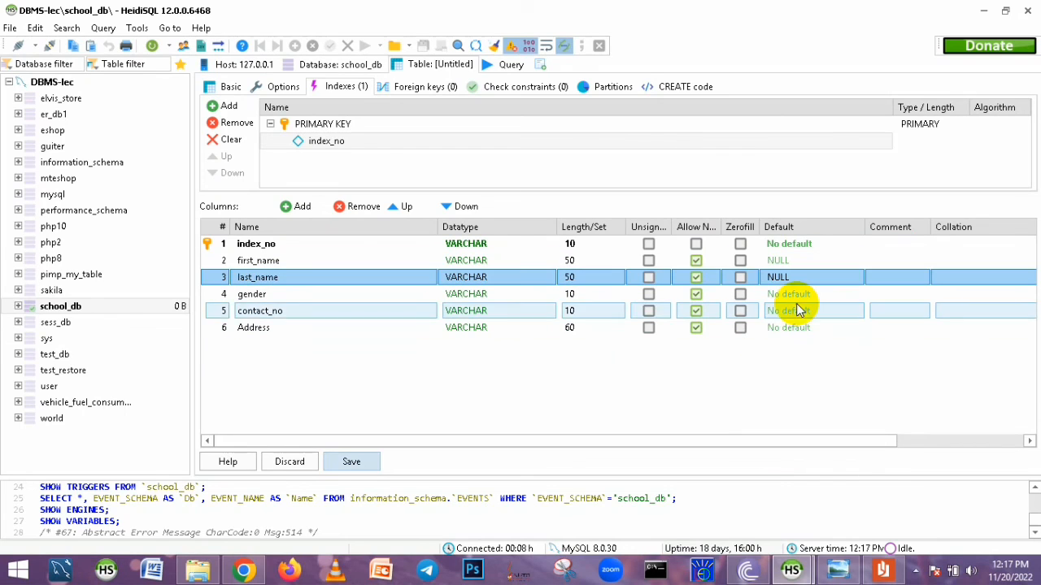
Set the default value of the gender and contact_no columns to NULL
click(796, 293)
click(797, 293)
click(769, 358)
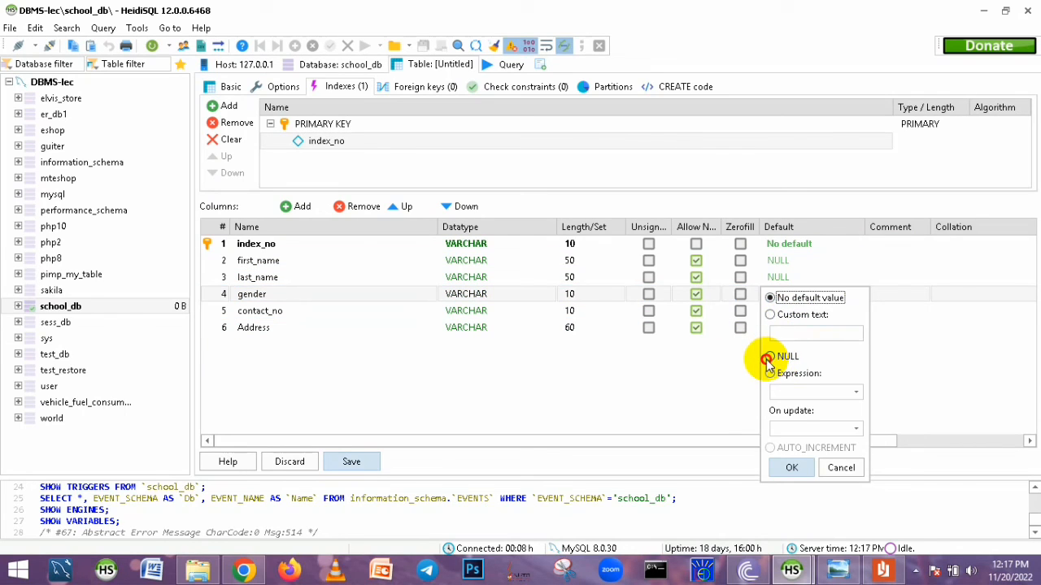
click(791, 469)
click(789, 313)
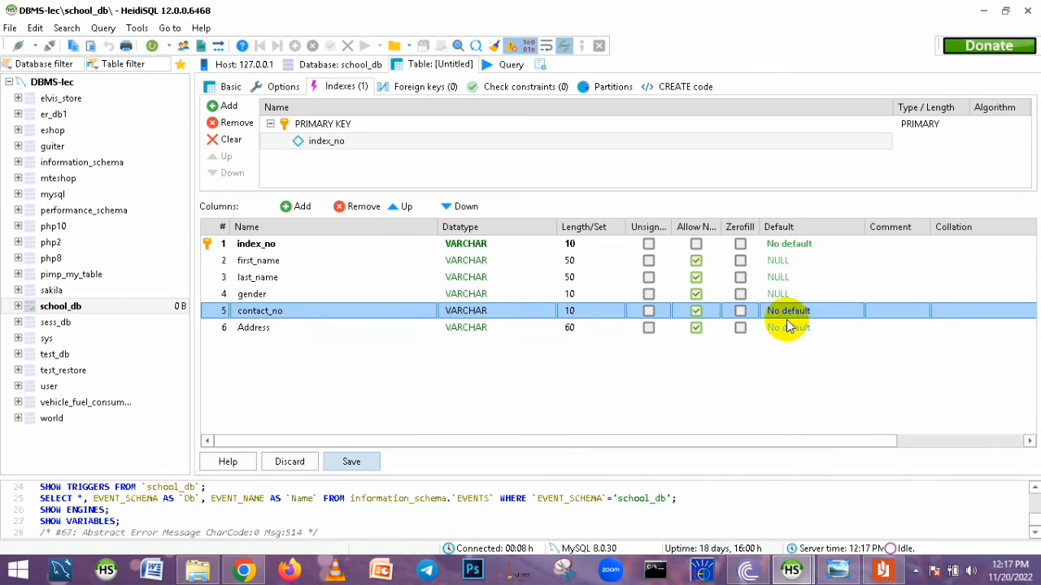
click(789, 313)
click(769, 372)
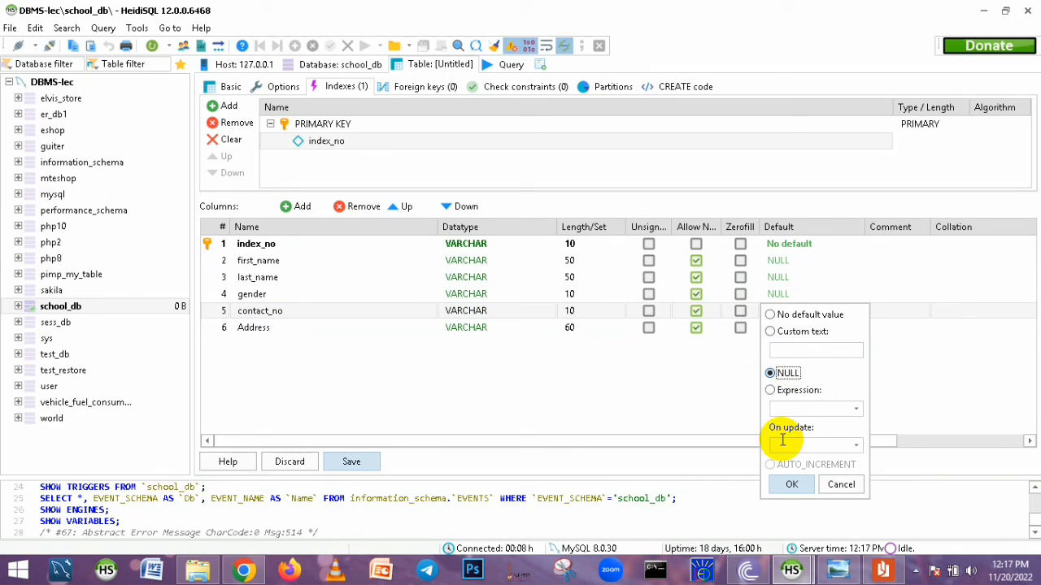
click(791, 484)
Set the Address column's default value to NULL and save the student table
click(788, 328)
click(787, 328)
click(769, 390)
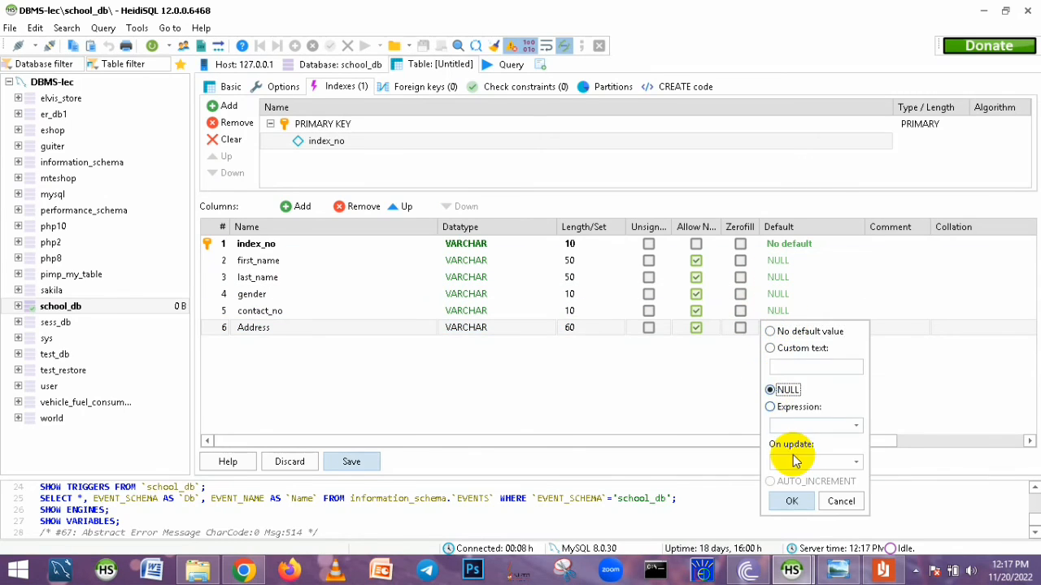
click(795, 502)
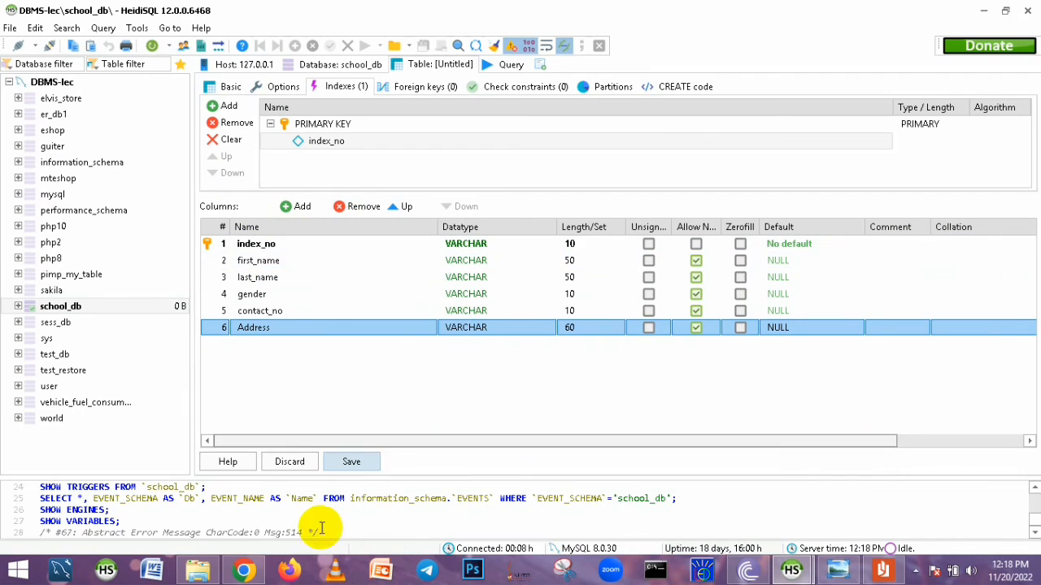
click(352, 463)
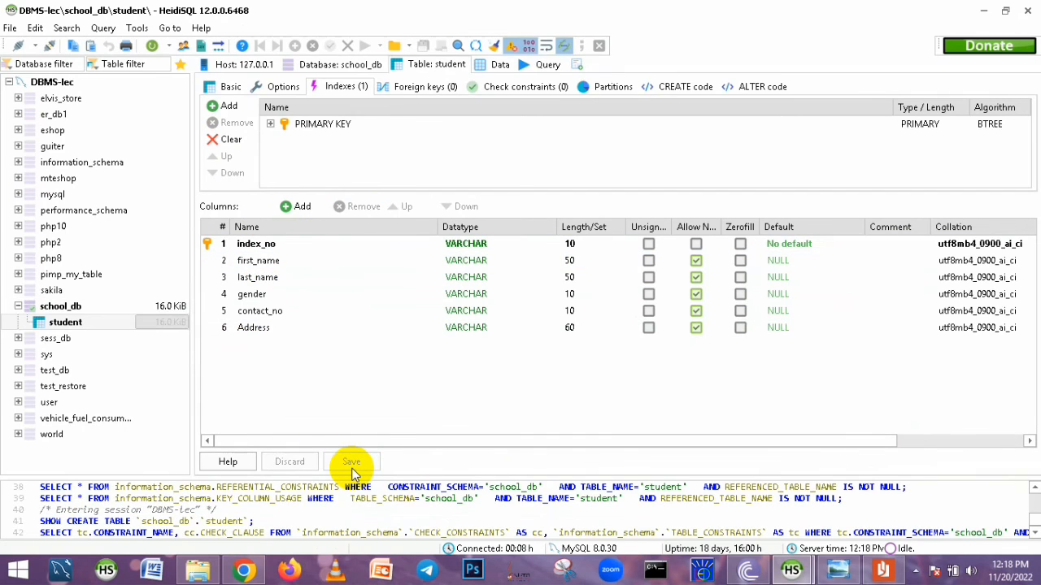
Create a new table in the school_db database and name it teacher
click(94, 323)
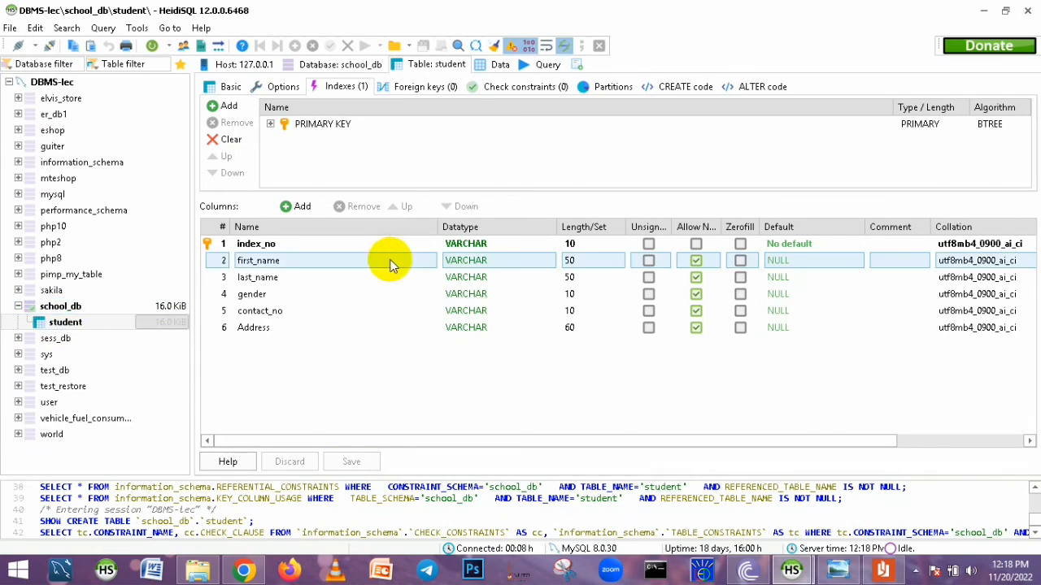
click(70, 312)
right_click(70, 309)
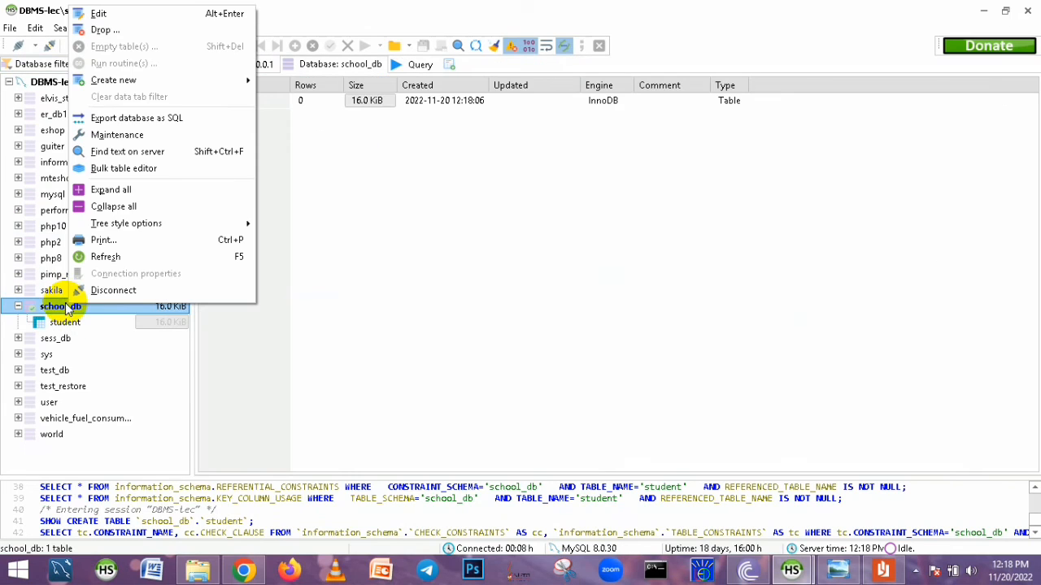
mouse_move(251, 81)
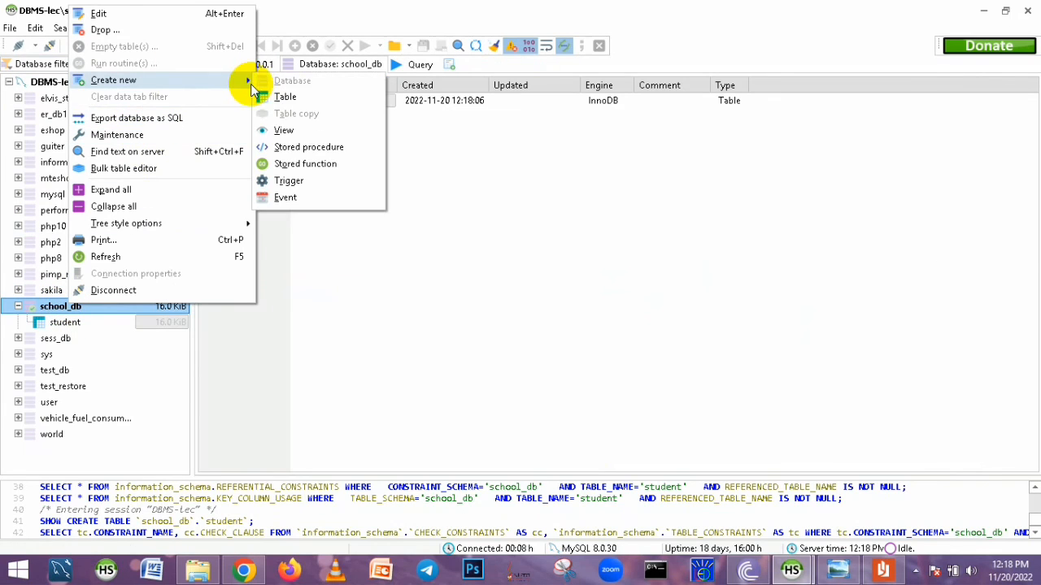
click(280, 96)
click(355, 120)
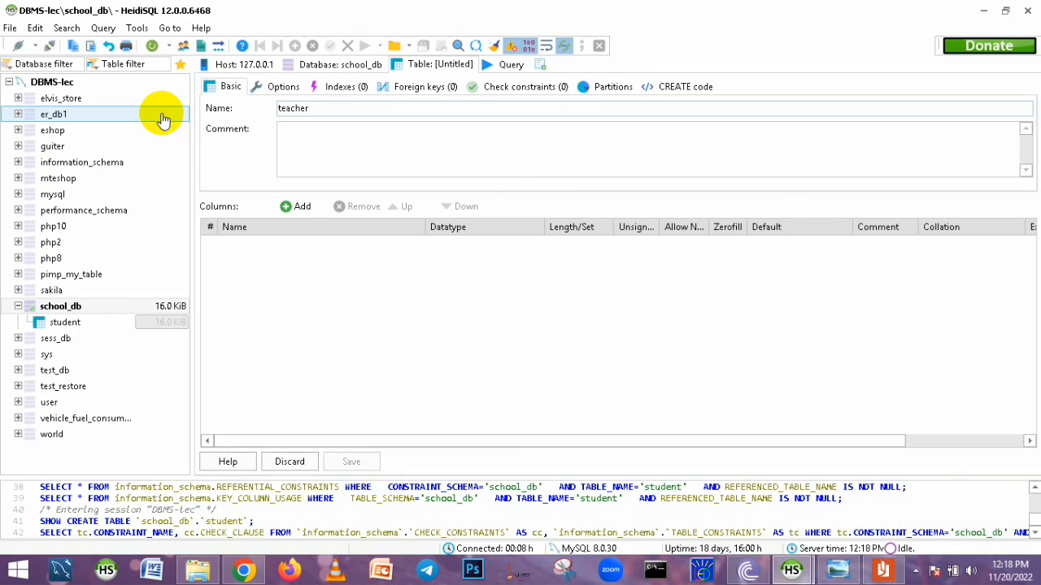
Add a teacher_reg_no column of type VARCHAR to the teacher table, with No default value as its default
click(294, 207)
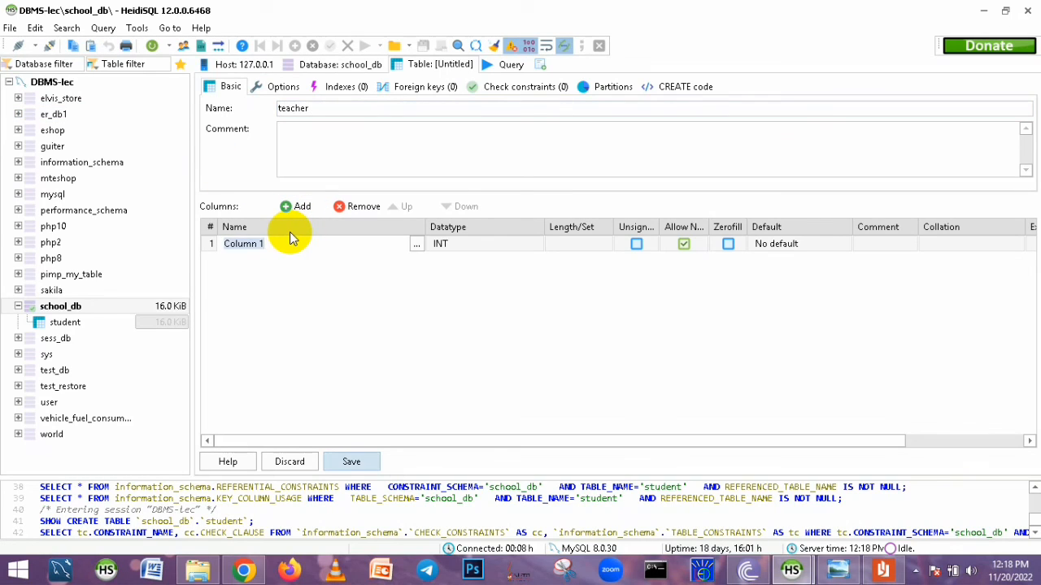
text(t)
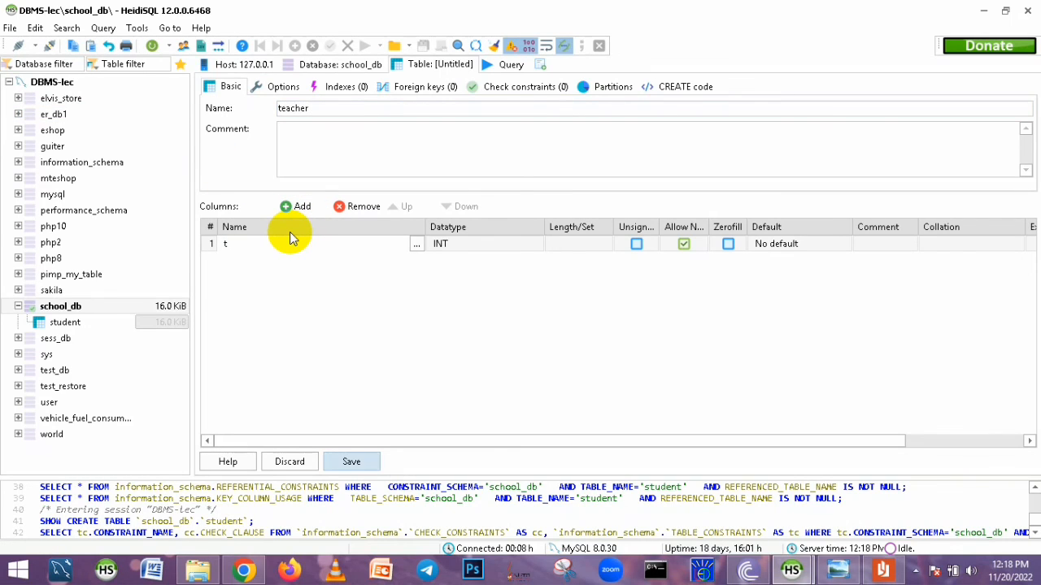
text(eacher_reg_no)
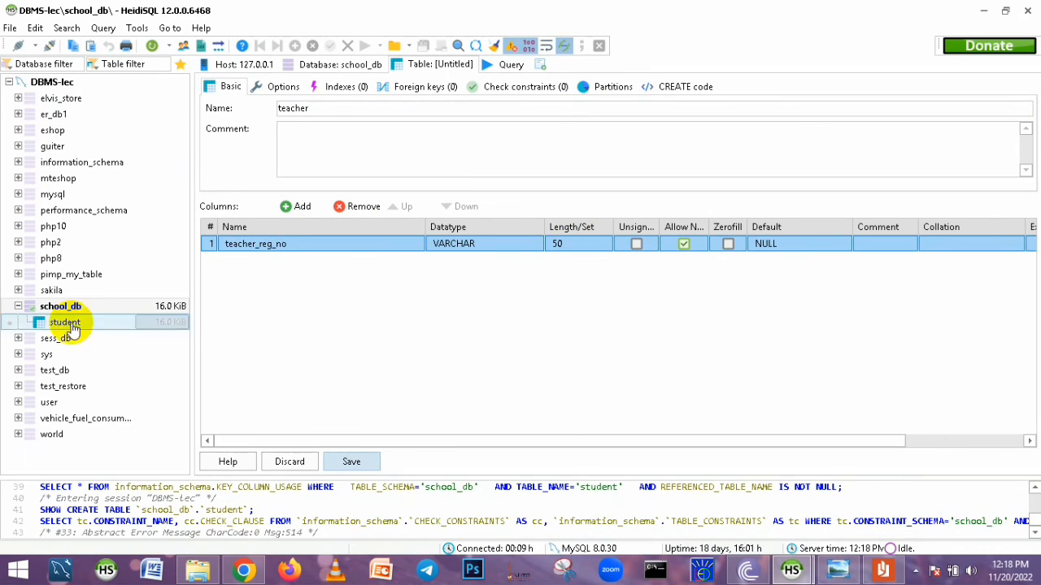
click(823, 243)
click(758, 247)
click(779, 417)
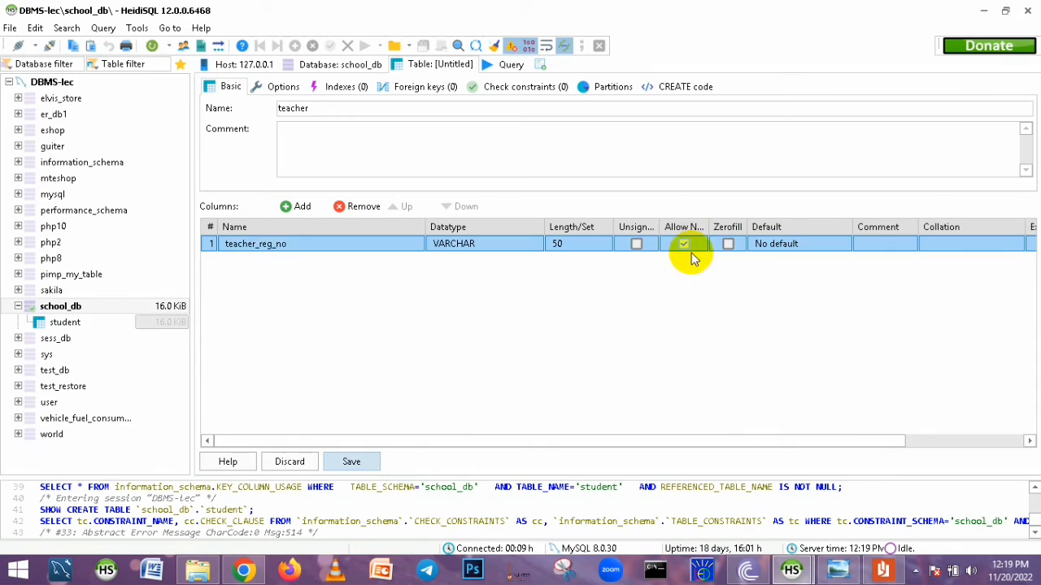
Disallow NULL values for teacher_reg_no and make it the primary key of the teacher table
click(684, 244)
right_click(251, 245)
click(452, 377)
Add a first_name VARCHAR column below teacher_reg_no with a length of 45
click(301, 207)
text(first_name)
click(585, 263)
text(45)
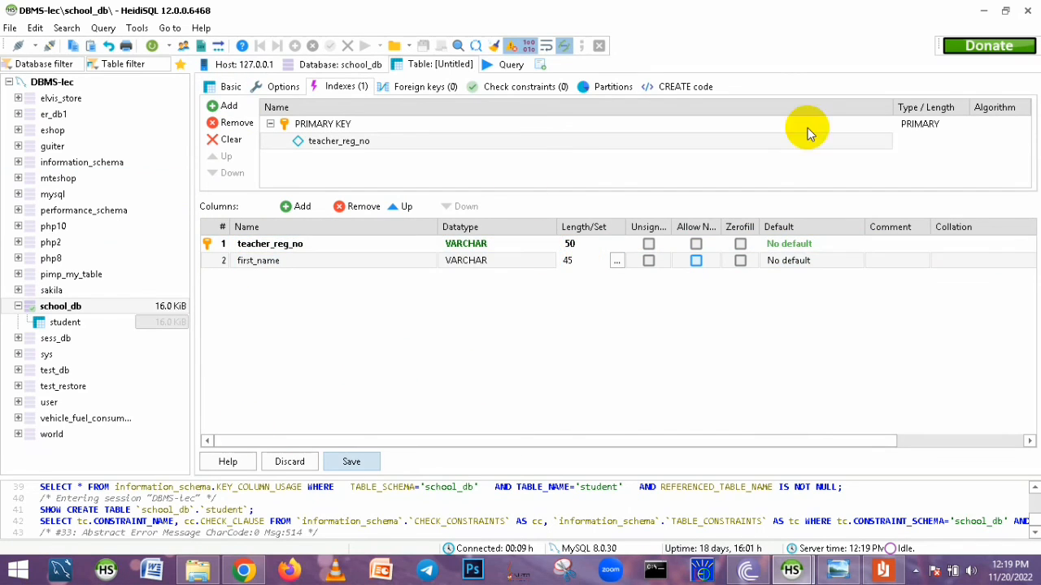
Set teacher_reg_no's length to 10 and allow NULL values for first_name
click(583, 245)
text(10)
click(696, 260)
Add a last_name VARCHAR column of length 45 and a gender VARCHAR column of length 10 below first_name
click(303, 208)
text(last_name)
click(301, 207)
key(alt+Tab)
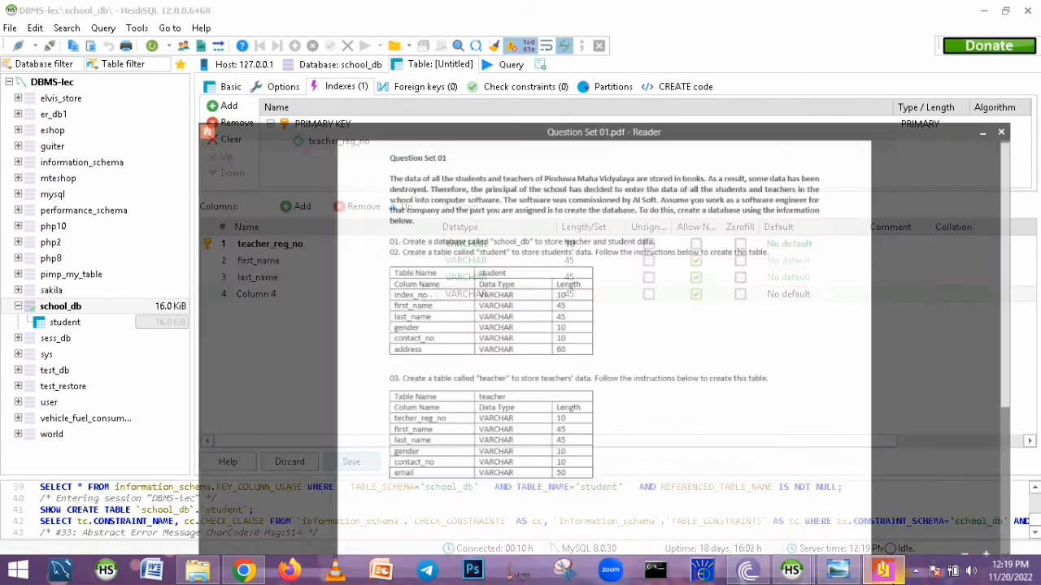
key(alt+Tab)
text(gender)
click(583, 296)
text(10)
Add a contact_no VARCHAR column of length 10 and an email VARCHAR column of length 50 below gender
click(296, 209)
text(contact_no)
click(297, 208)
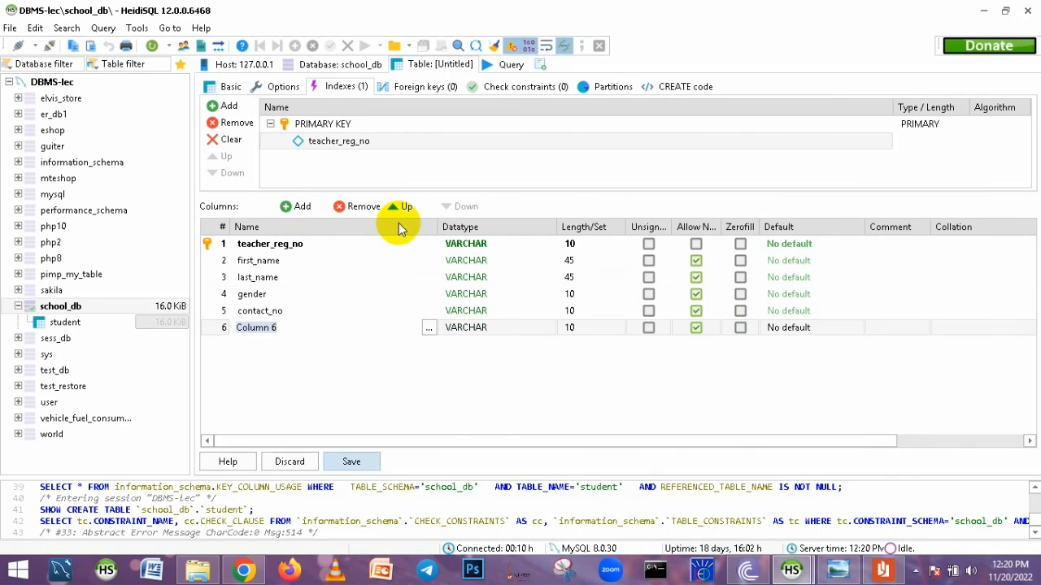
text(email)
click(573, 328)
text(50)
Set the default value of the teacher table's email, contact_no and gender columns to NULL
click(793, 336)
click(778, 389)
click(794, 502)
click(789, 312)
click(777, 372)
click(801, 489)
click(789, 296)
click(778, 355)
click(794, 469)
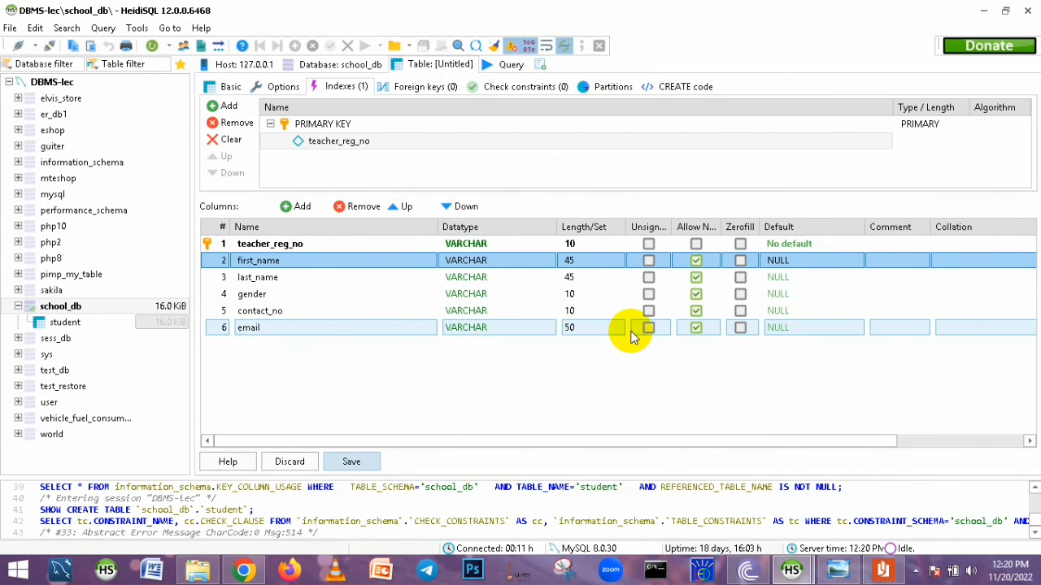
Save the teacher table and show the list of tables in school_db
click(350, 462)
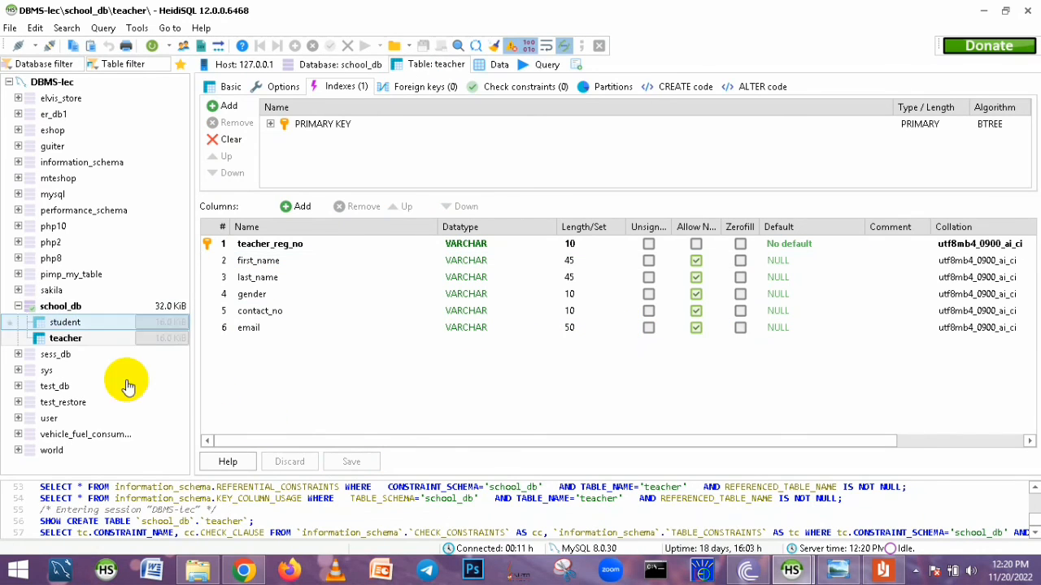
click(67, 307)
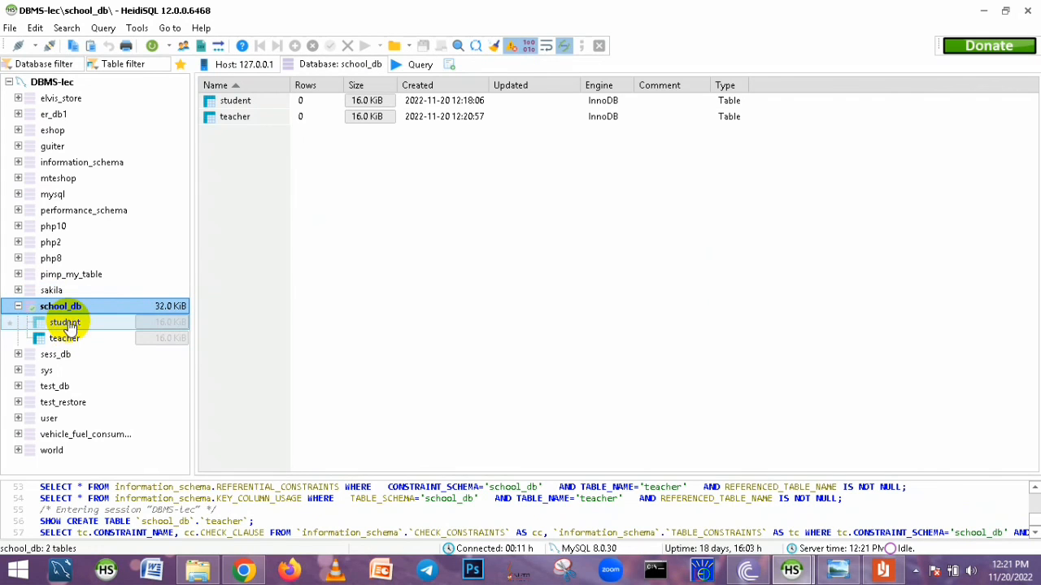
Open the student table and view its data rows as well as those of the teacher table
click(71, 322)
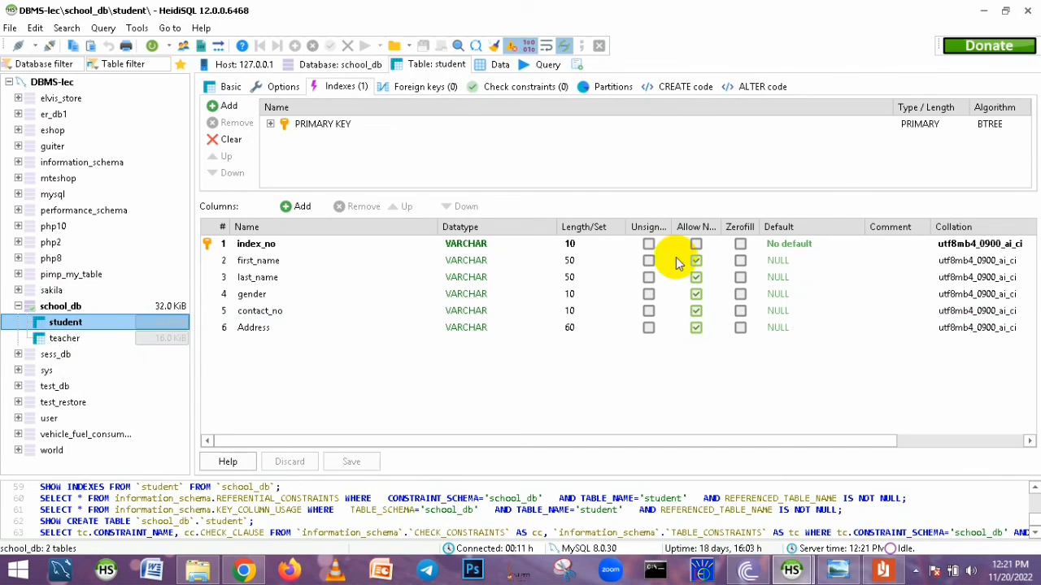
click(498, 64)
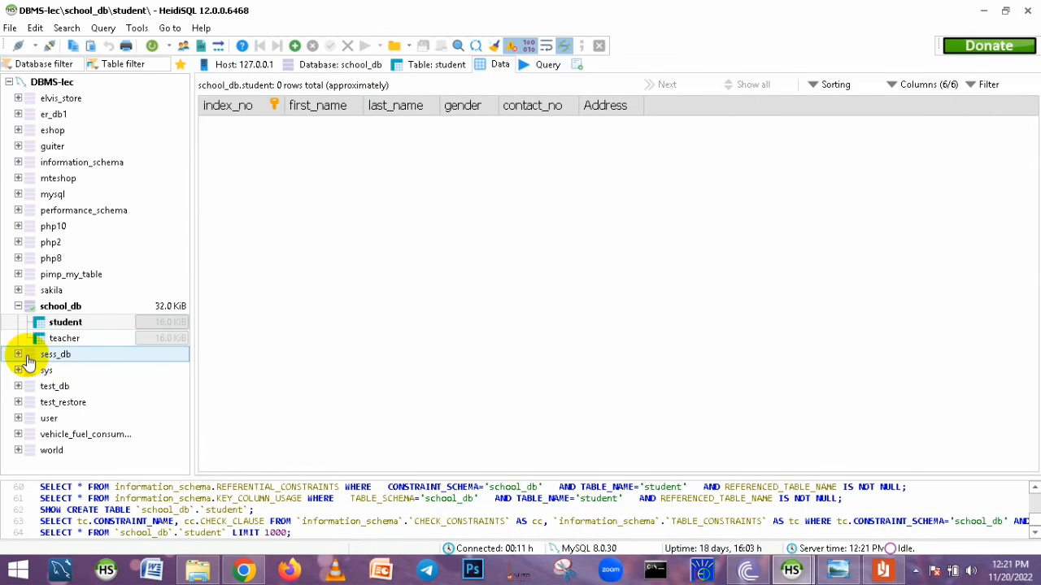
click(66, 341)
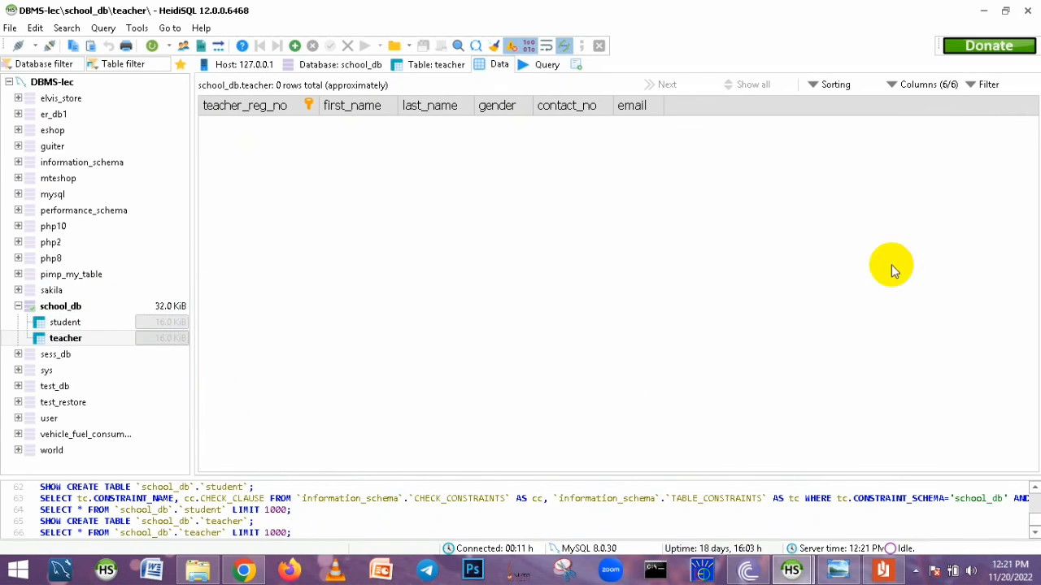
Minimize HeidiSQL and switch to Question Set 01.pdf in Reader to check the table instructions
click(981, 10)
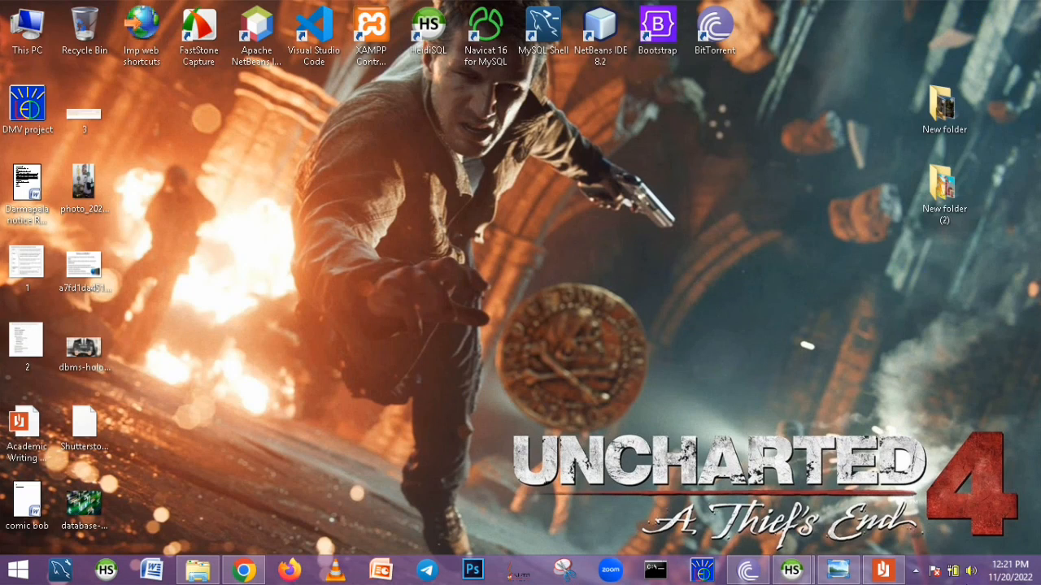
click(892, 574)
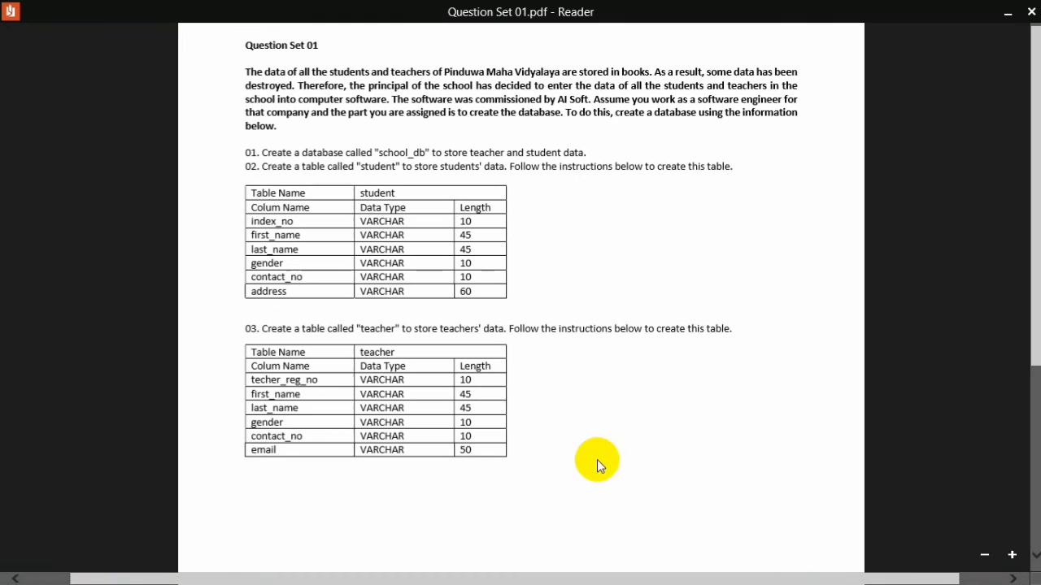